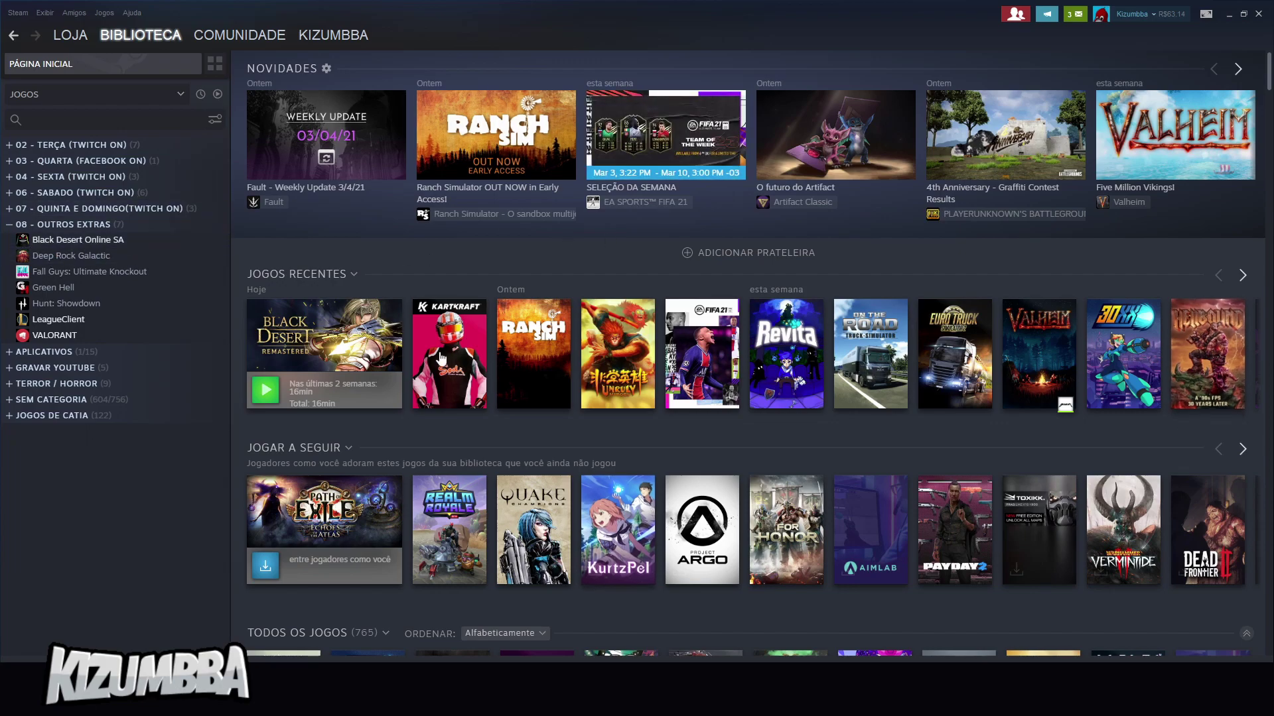
# Browse to the installation folder of Black Desert Online SA through the local files section of its properties.
pyautogui.rightClick(59, 235)
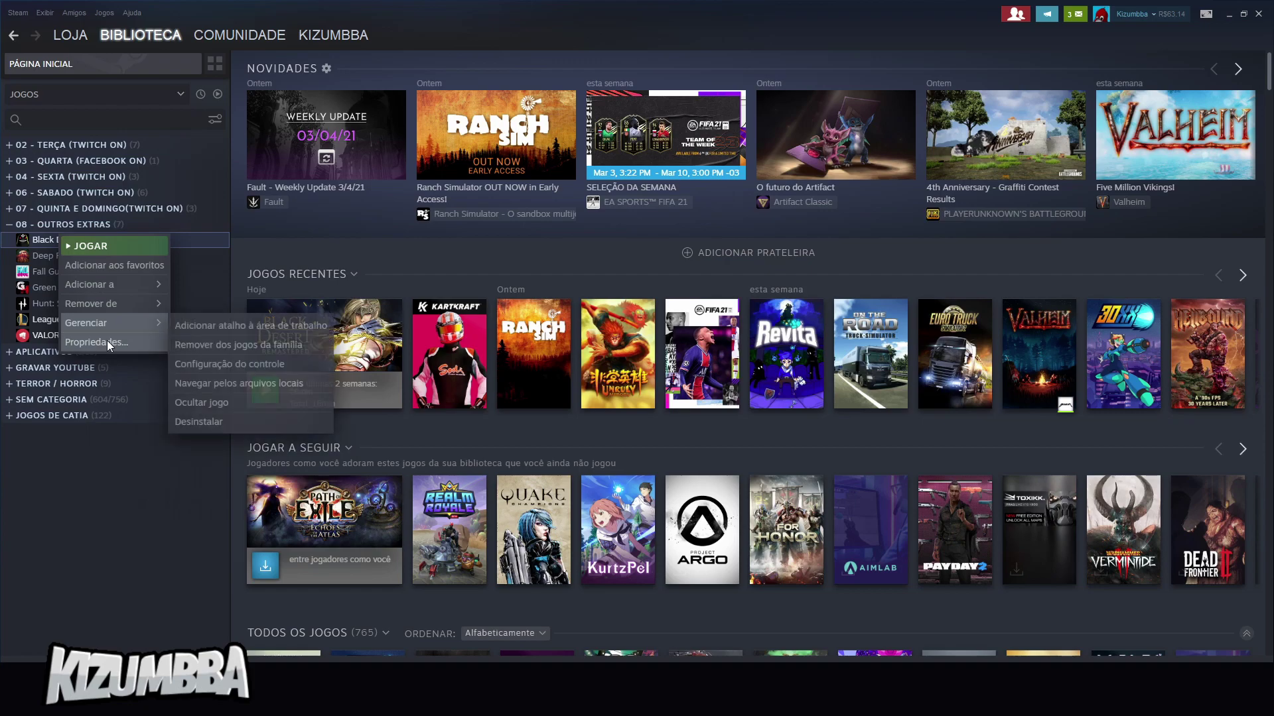
pyautogui.click(47, 239)
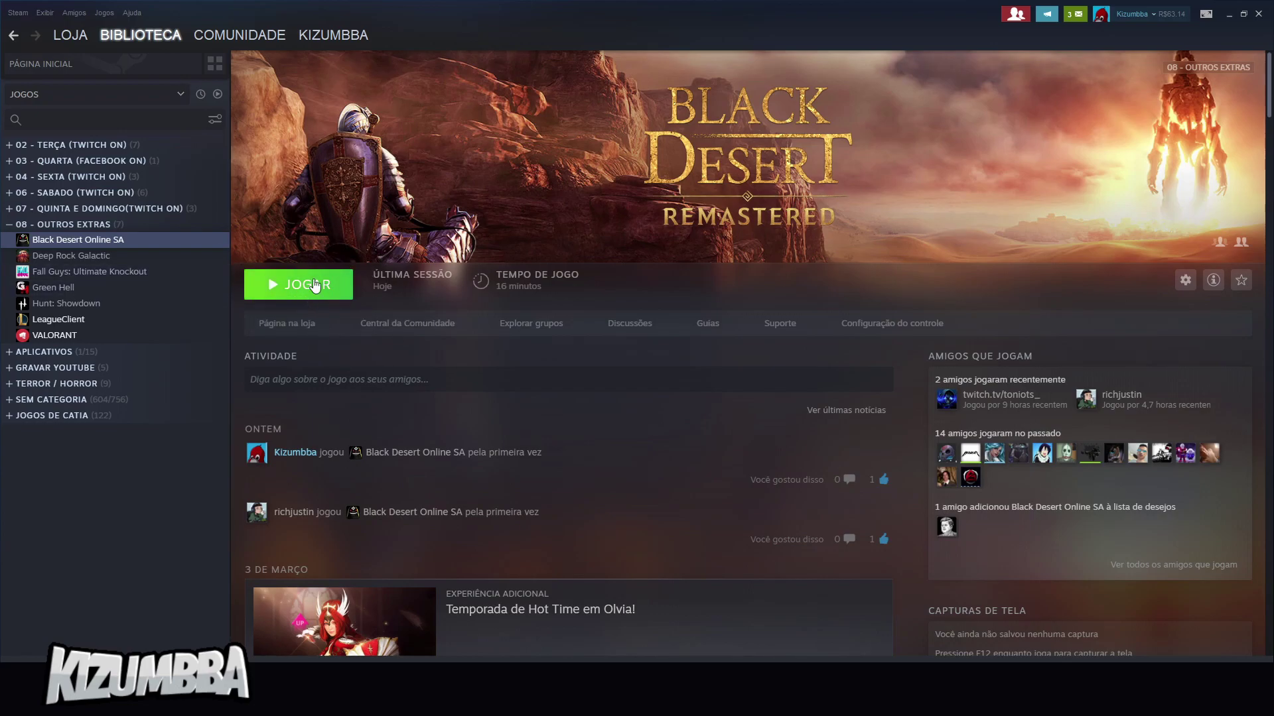
pyautogui.rightClick(101, 242)
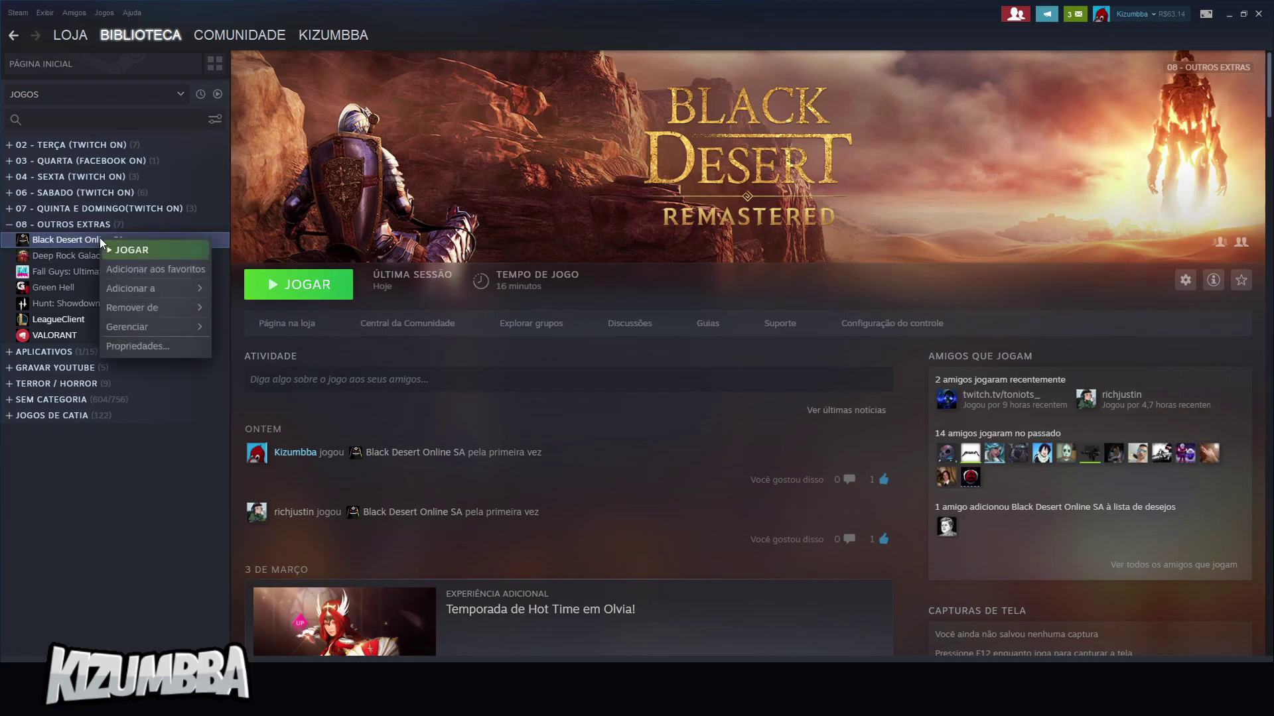
pyautogui.click(171, 346)
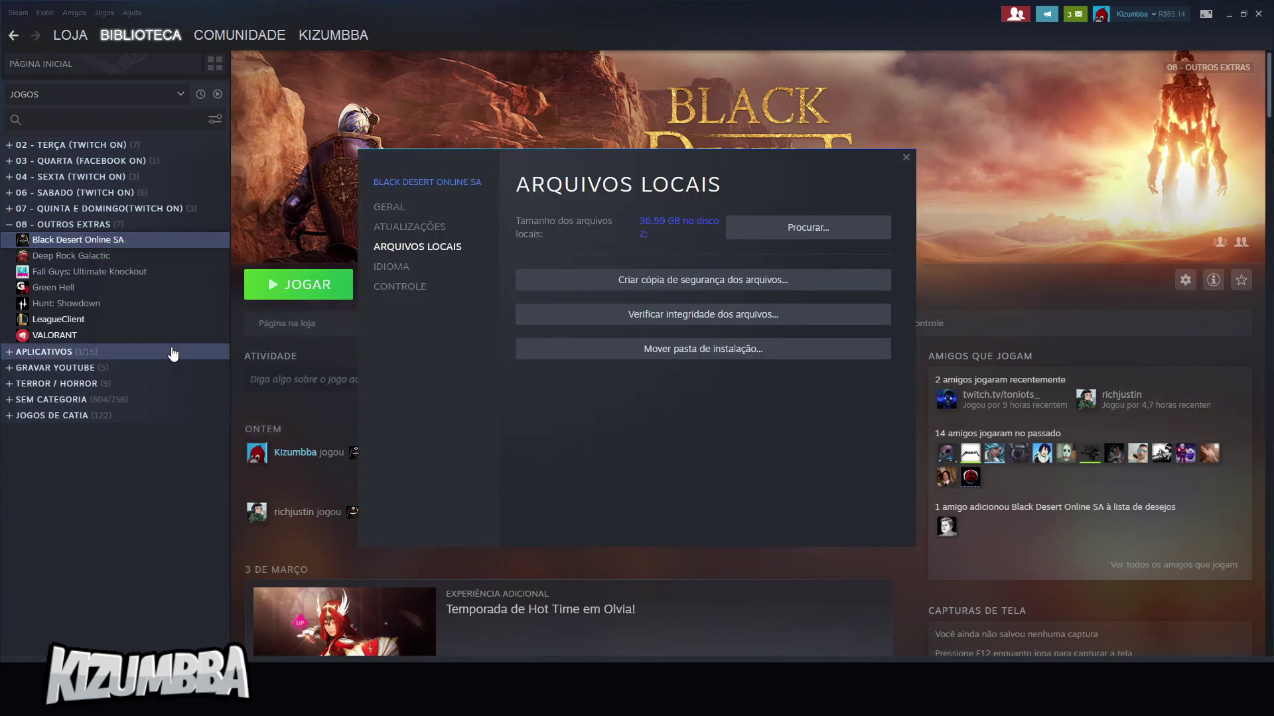
pyautogui.click(390, 207)
pyautogui.click(395, 226)
pyautogui.click(398, 248)
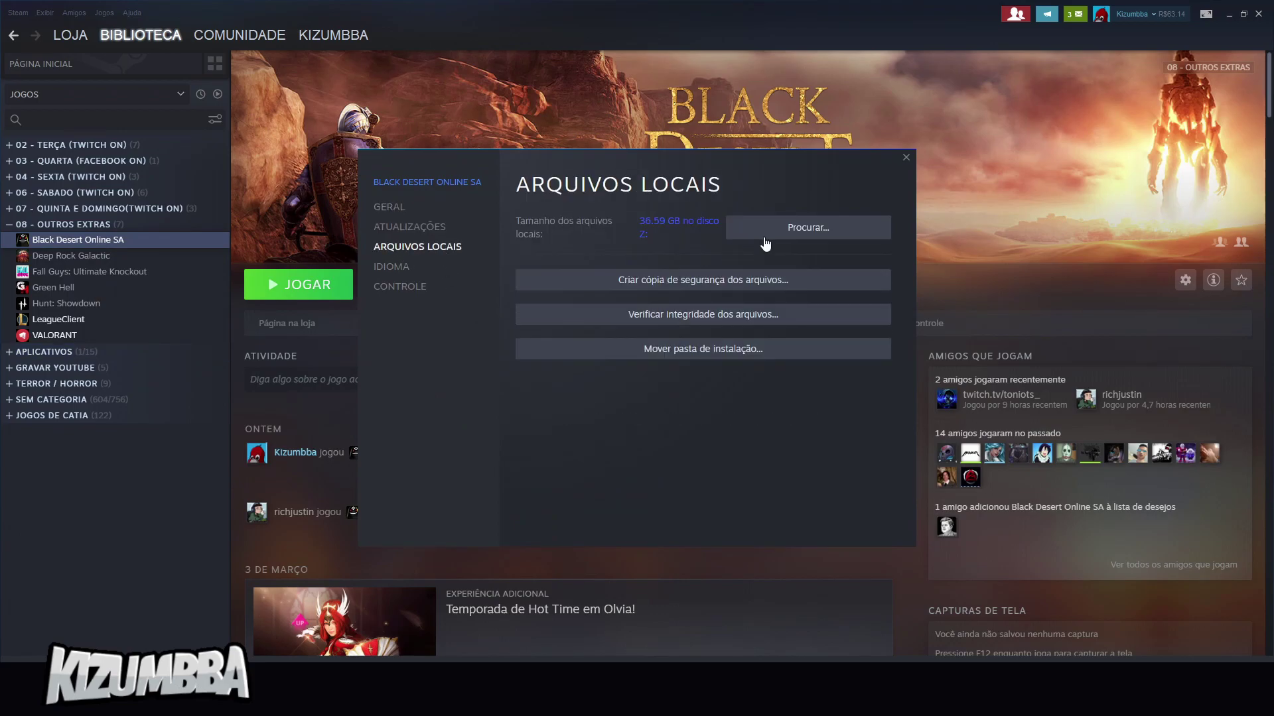
pyautogui.click(794, 232)
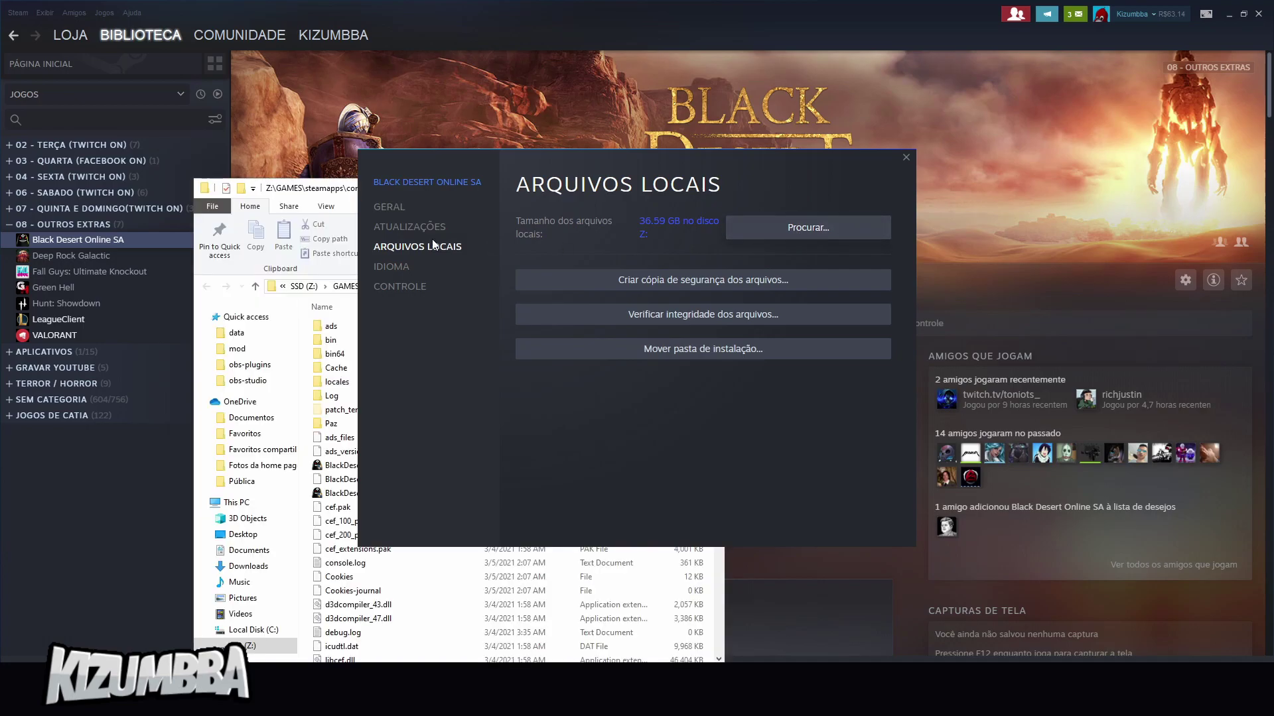
pyautogui.moveTo(310, 199); pyautogui.dragTo(400, 87)
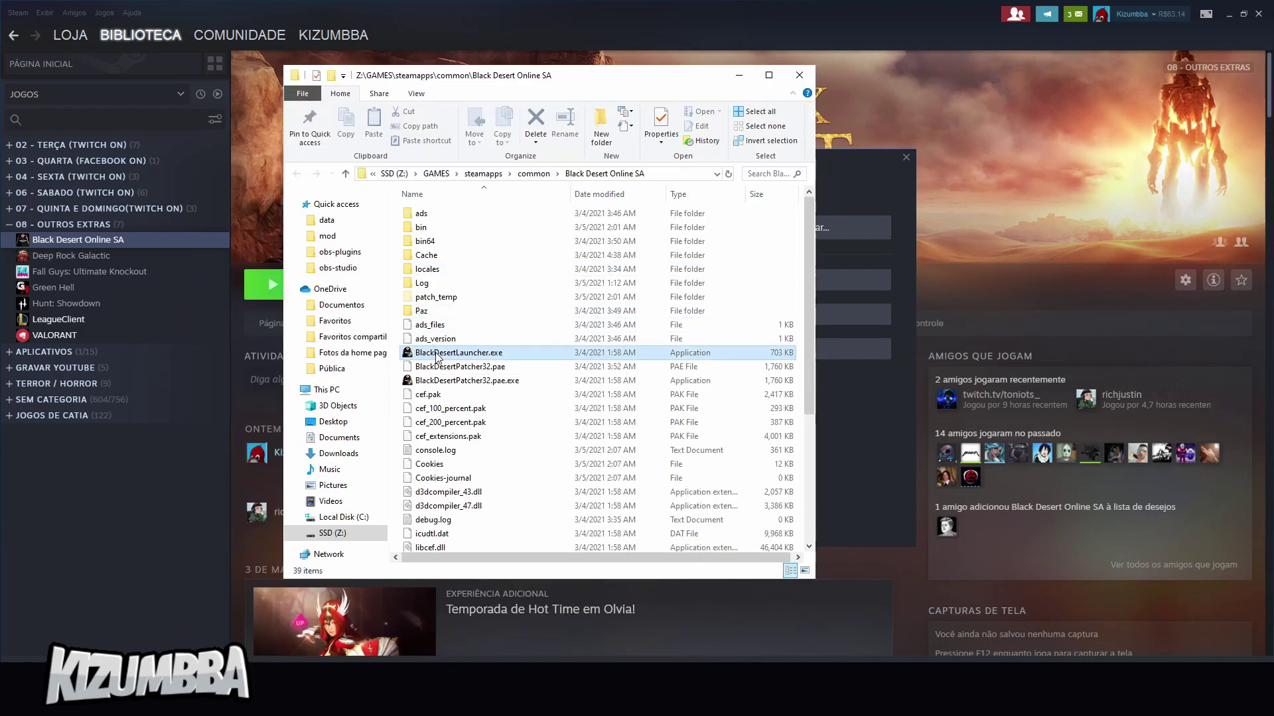
# Run BlackDesertLauncher.exe from the installation folder and minimise the folder window.
pyautogui.click(456, 356)
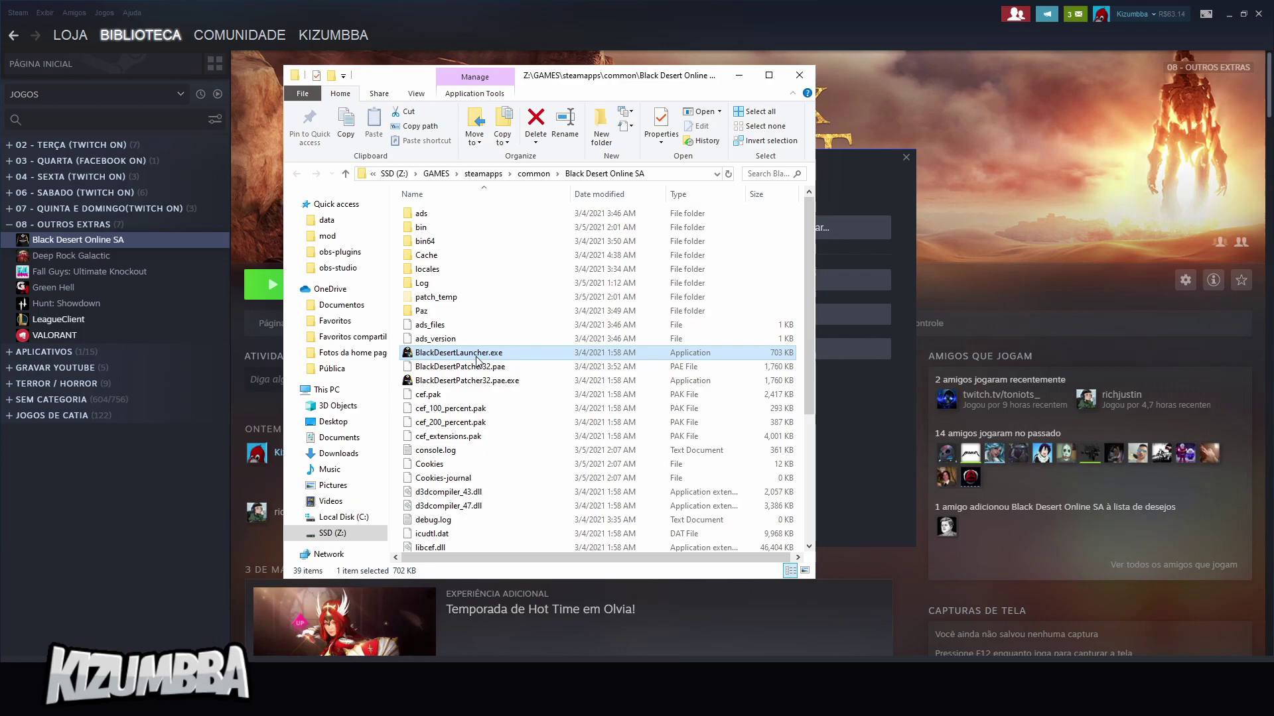
pyautogui.doubleClick(477, 358)
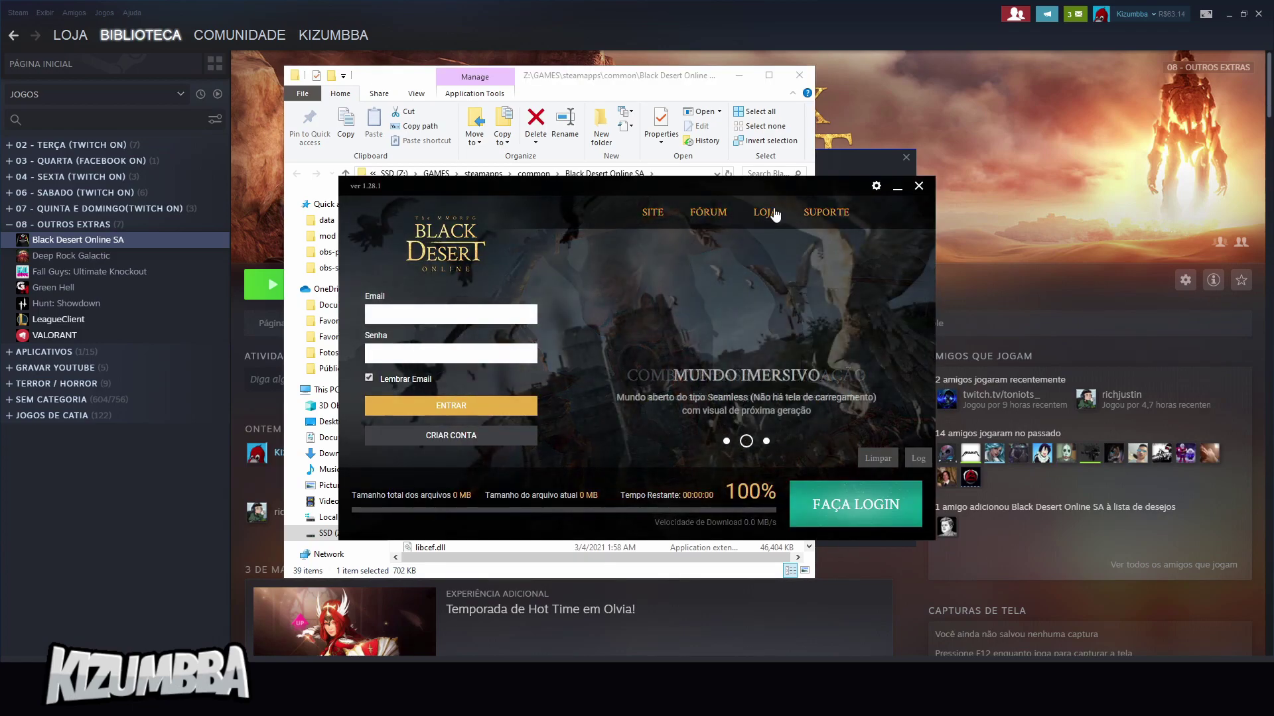
pyautogui.moveTo(715, 194); pyautogui.dragTo(657, 166)
pyautogui.click(739, 73)
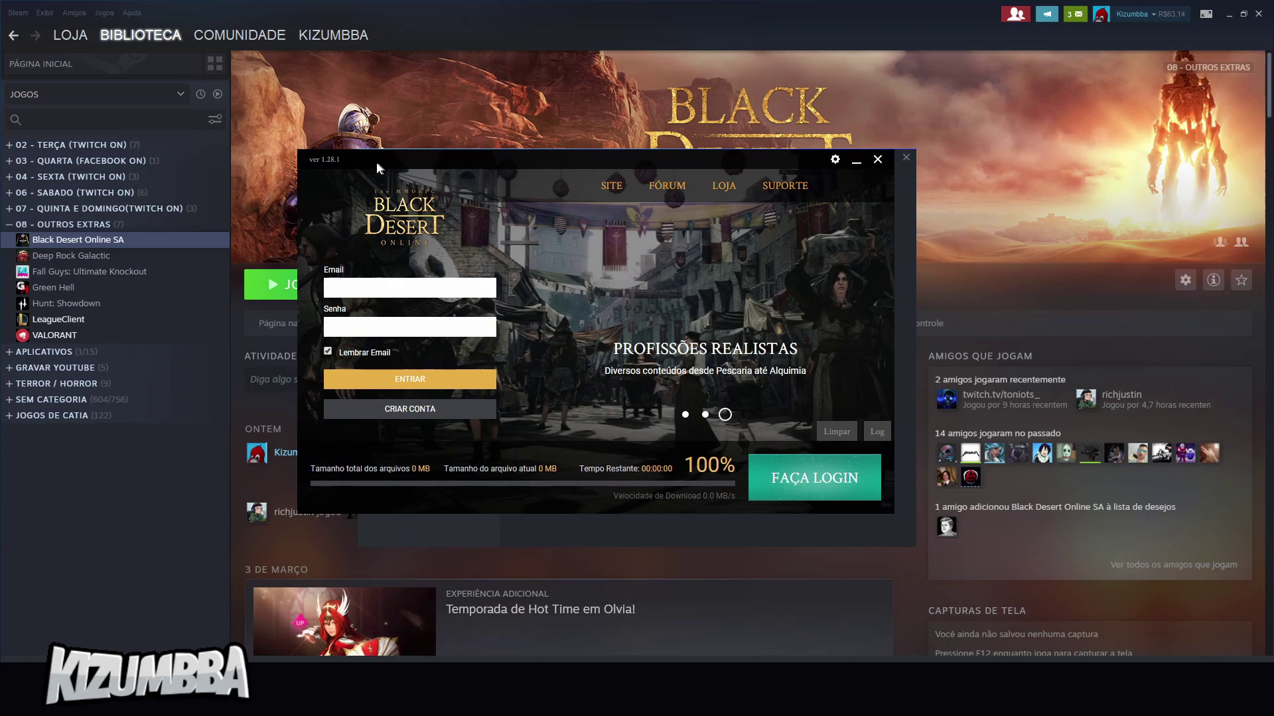
# Examine the email and password login fields in the launcher, and close the launcher and the game's properties window.
pyautogui.moveTo(376, 161); pyautogui.dragTo(360, 172)
pyautogui.click(308, 292)
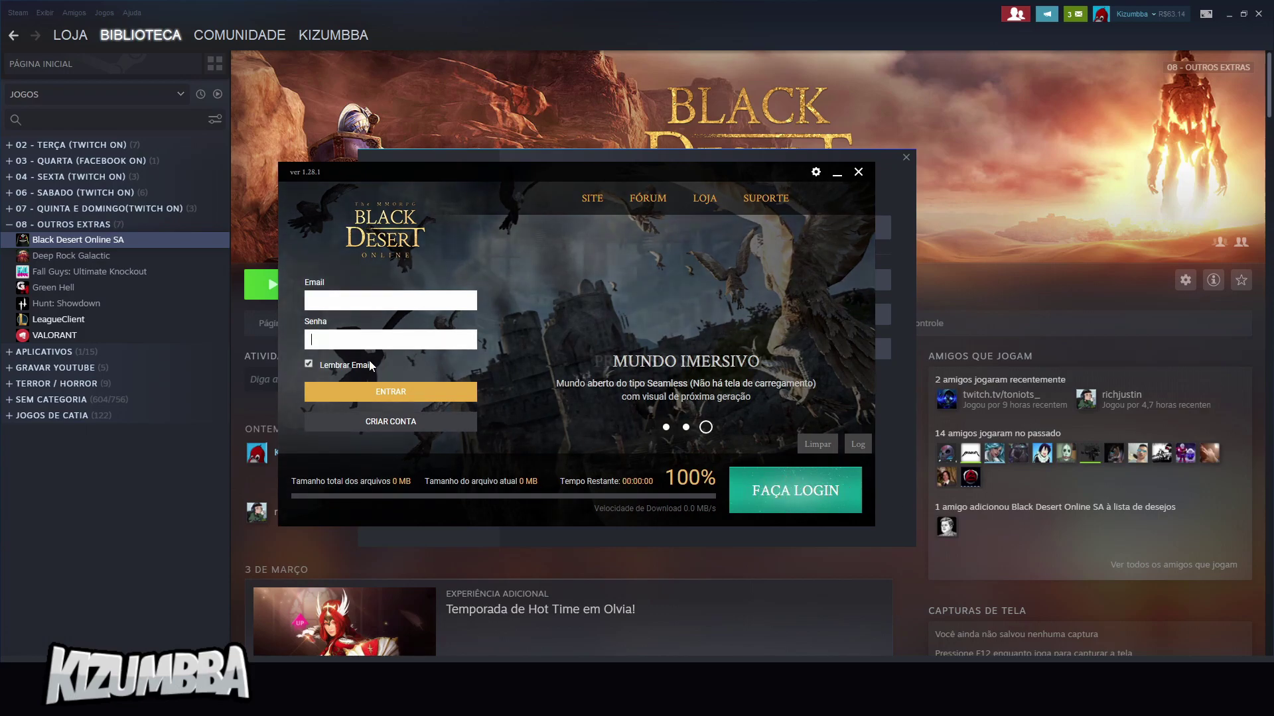
pyautogui.hotkey('shift', 'Tab')
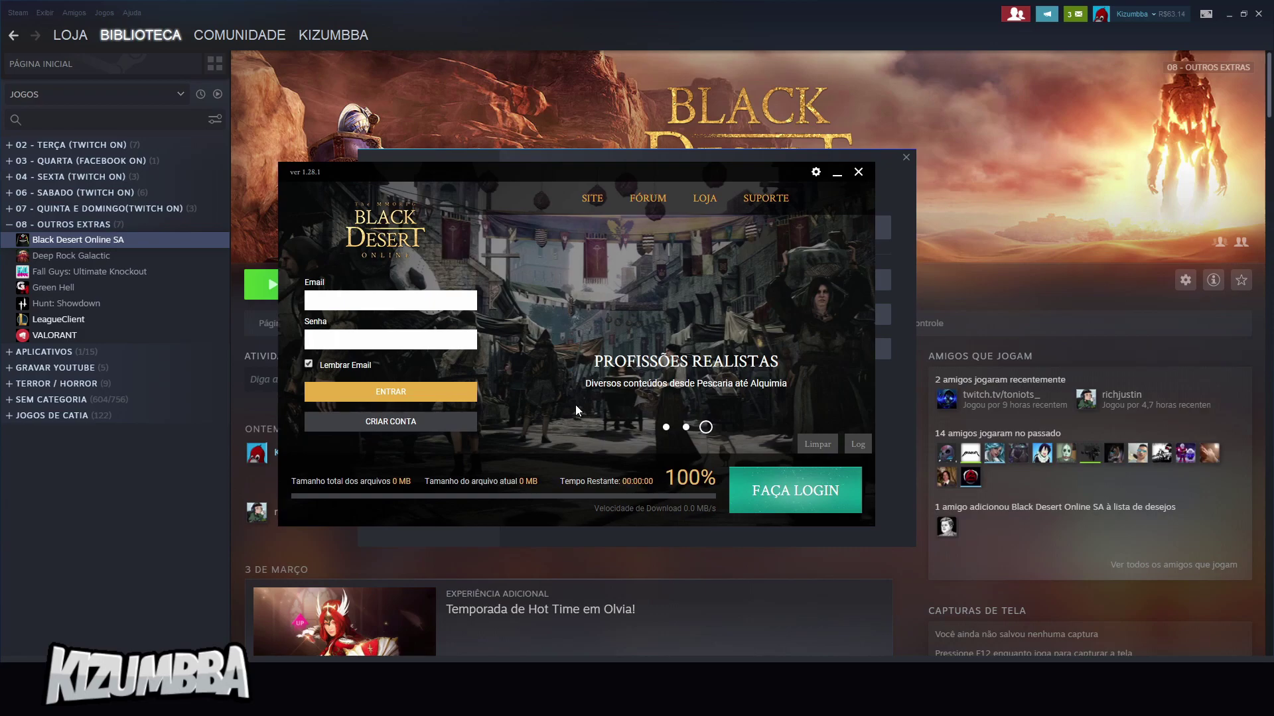
pyautogui.moveTo(599, 169)
pyautogui.mouseDown()
pyautogui.moveTo(612, 165)
pyautogui.moveTo(559, 162)
pyautogui.moveTo(584, 157)
pyautogui.mouseUp()
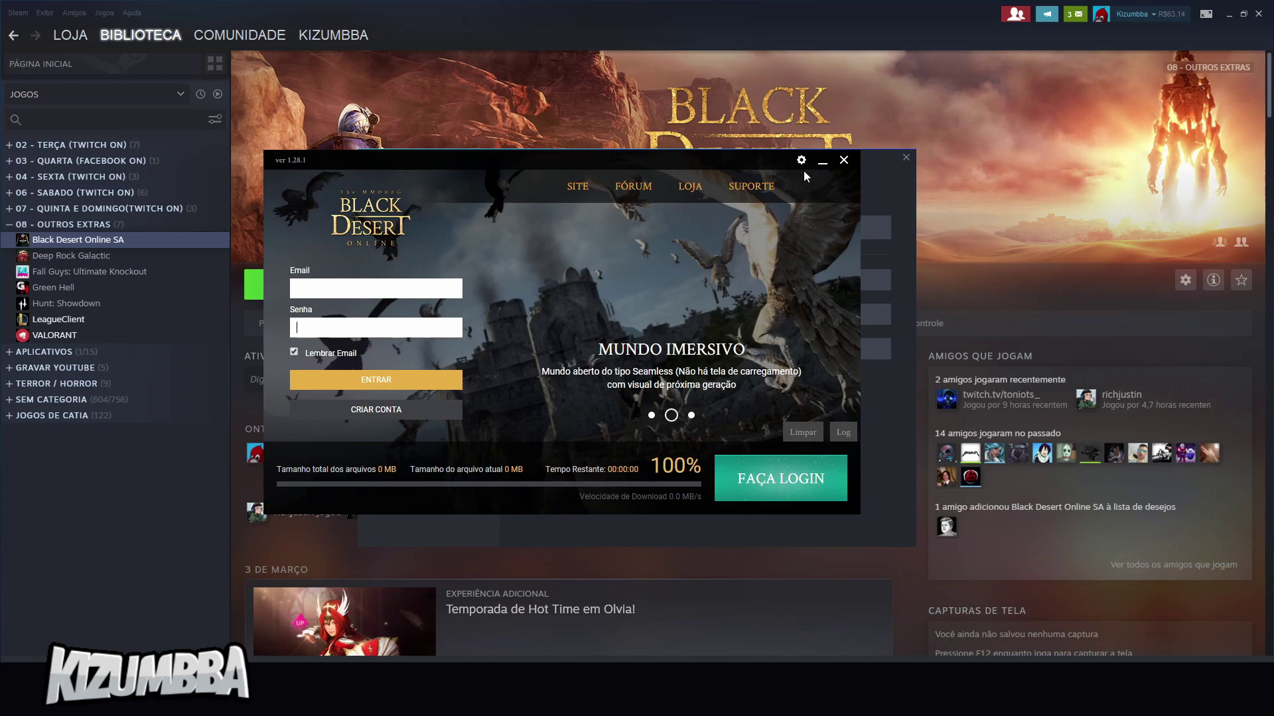
pyautogui.click(844, 162)
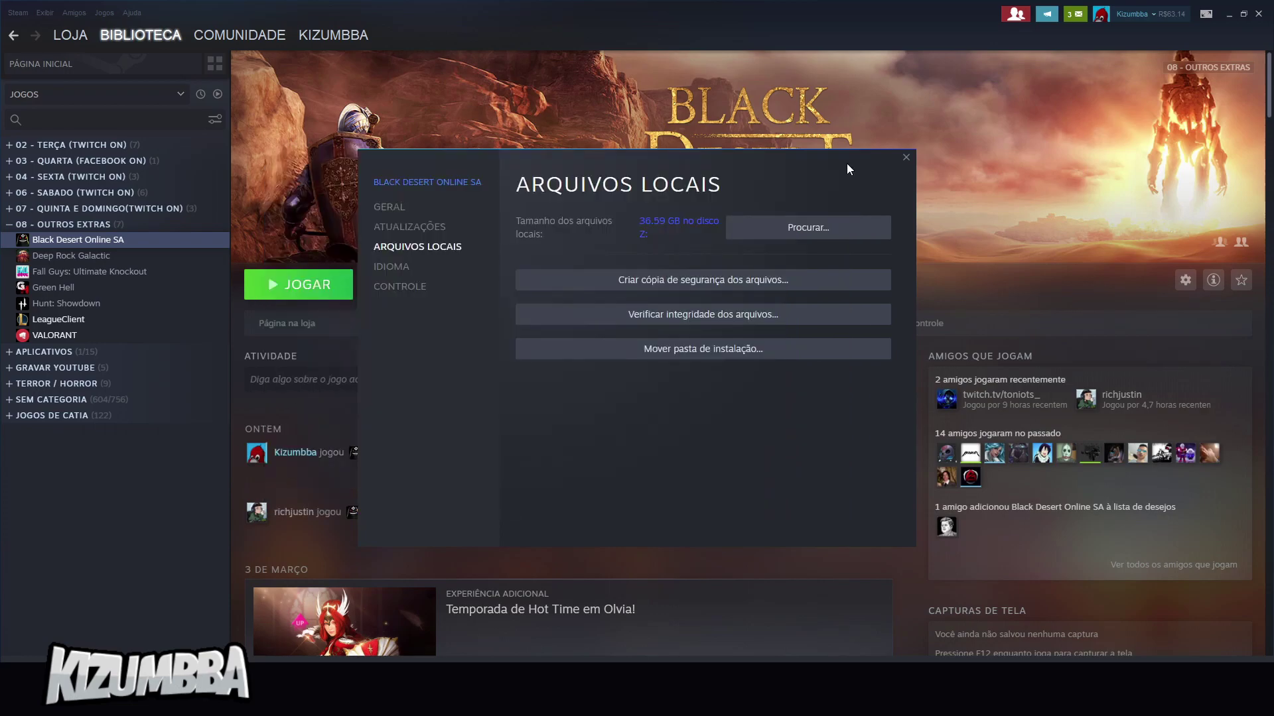
pyautogui.moveTo(679, 161); pyautogui.dragTo(540, 159)
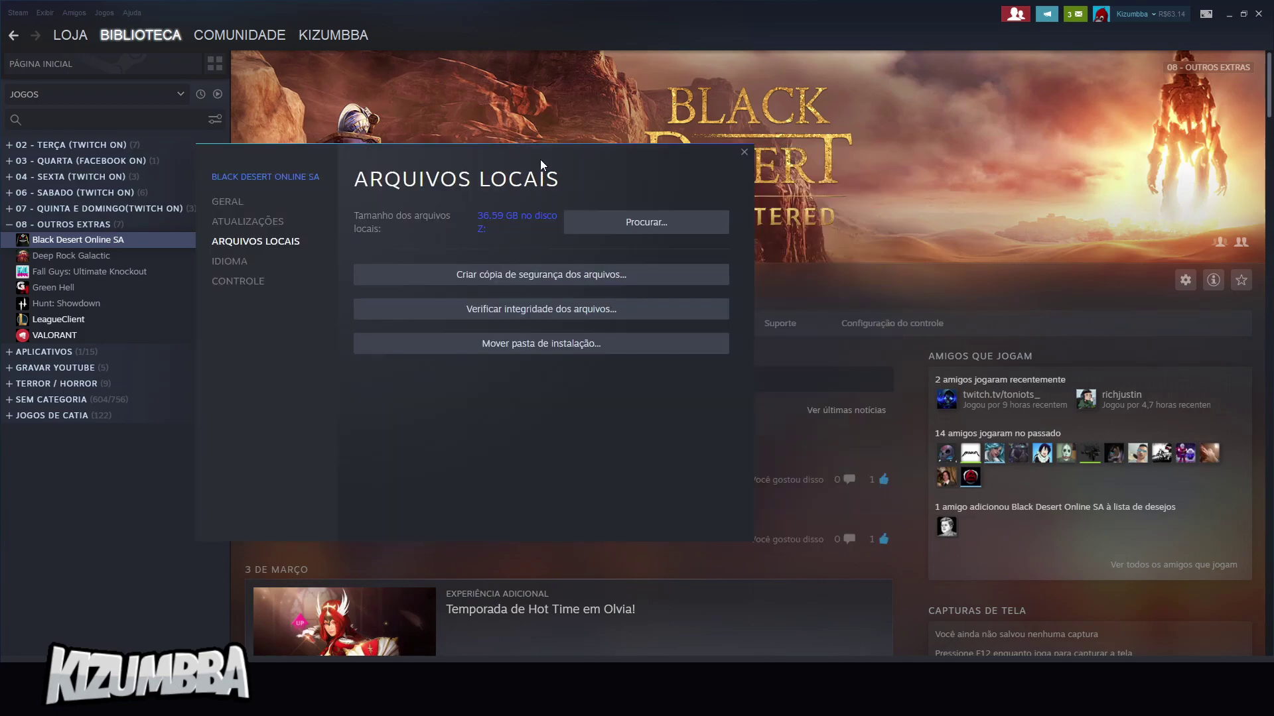
pyautogui.click(744, 153)
# Reopen the game's installation folder from its local files properties, and close the folder and properties windows.
pyautogui.rightClick(92, 241)
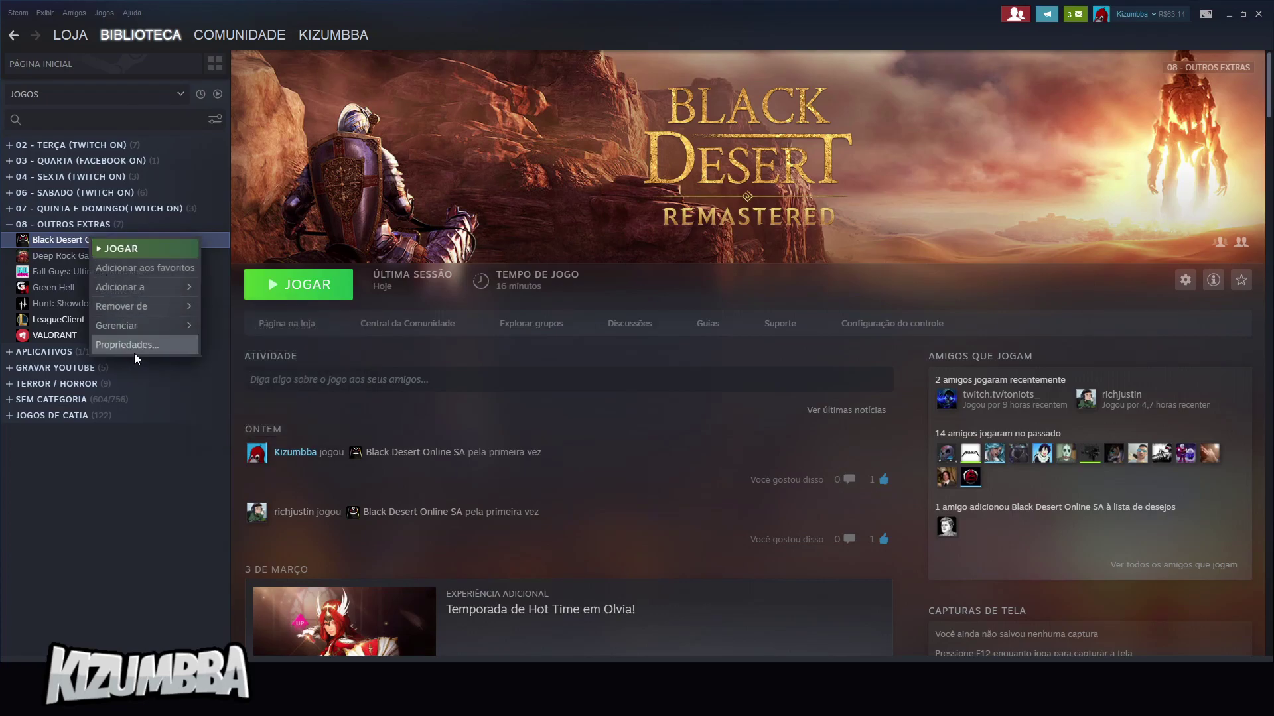
pyautogui.click(134, 351)
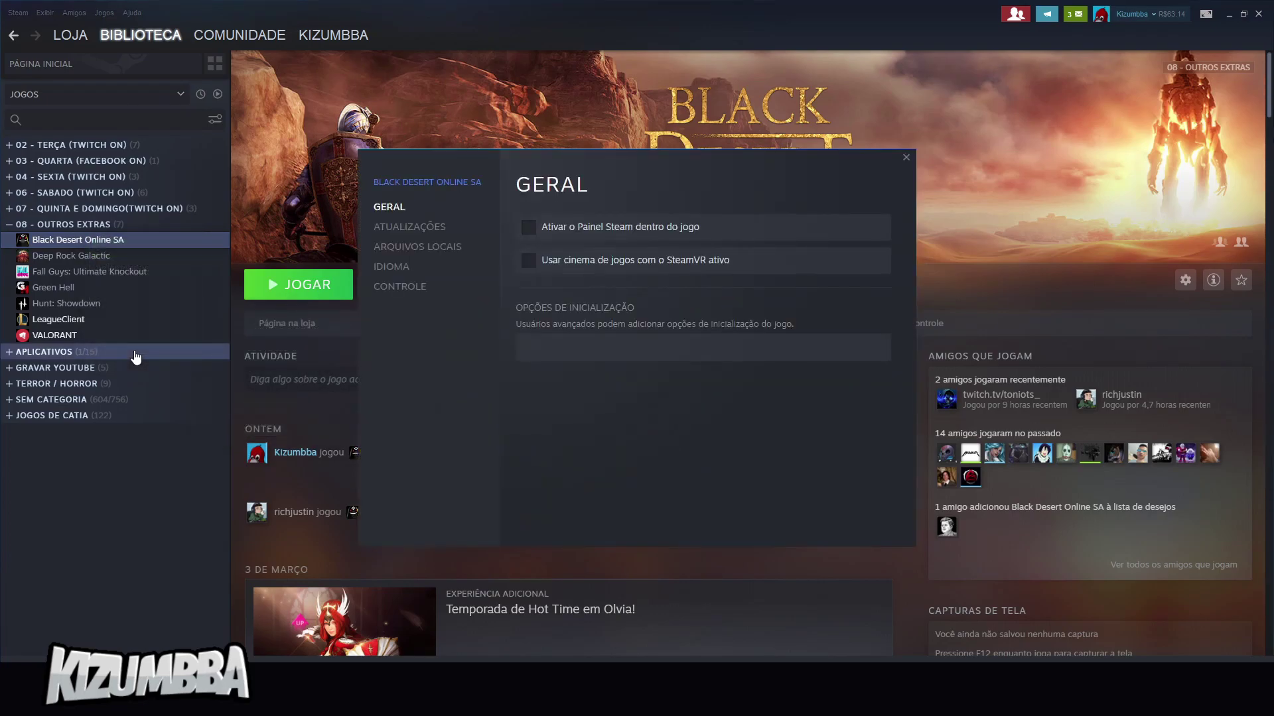
pyautogui.click(403, 247)
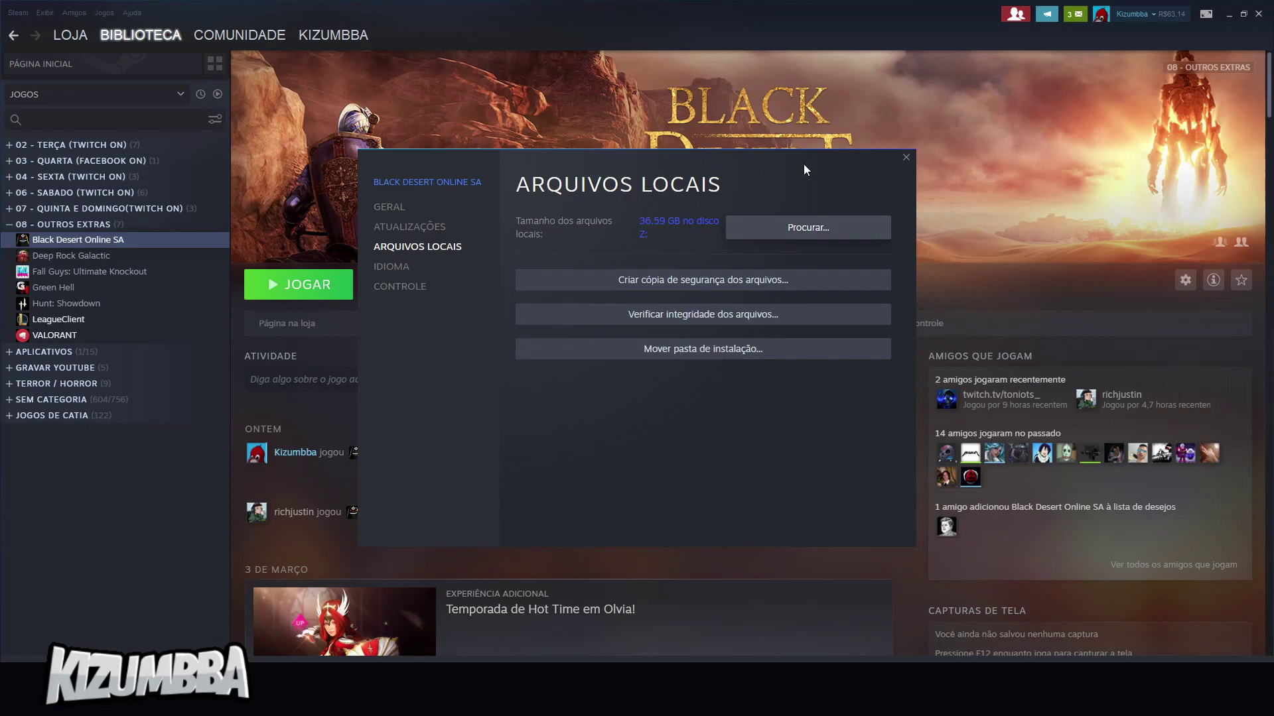
pyautogui.click(800, 223)
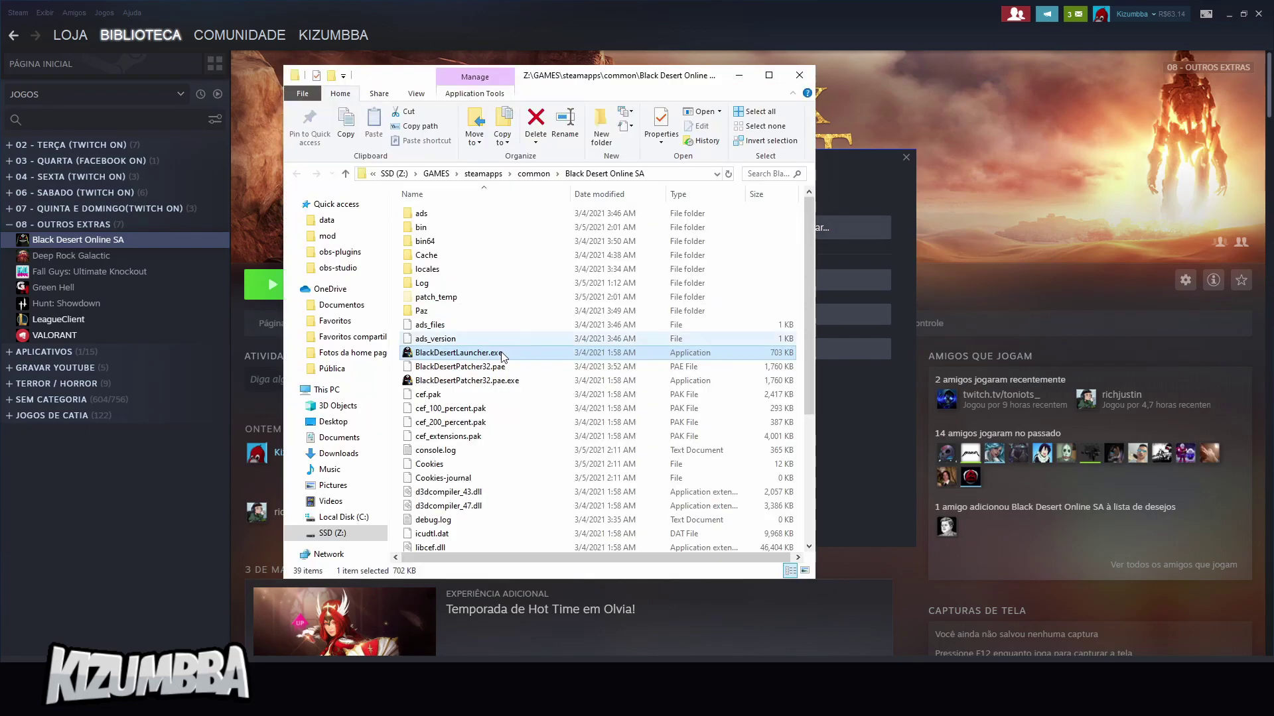
pyautogui.click(796, 80)
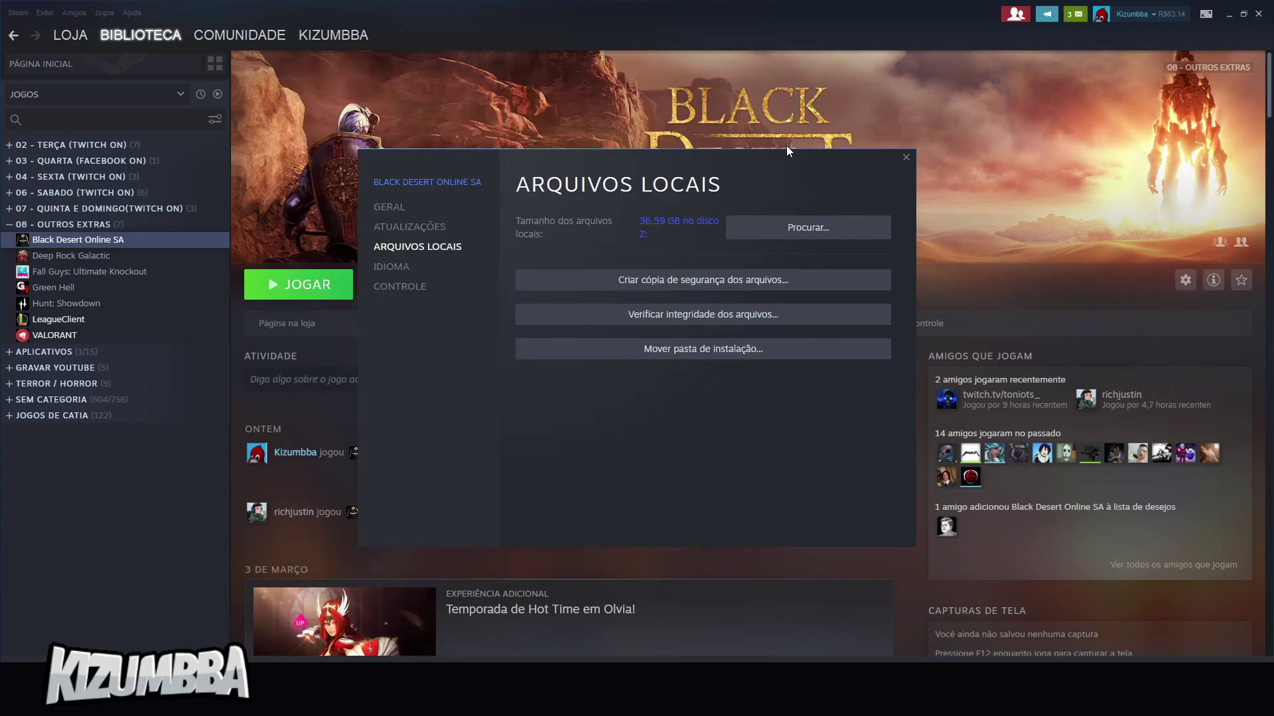
pyautogui.click(770, 180)
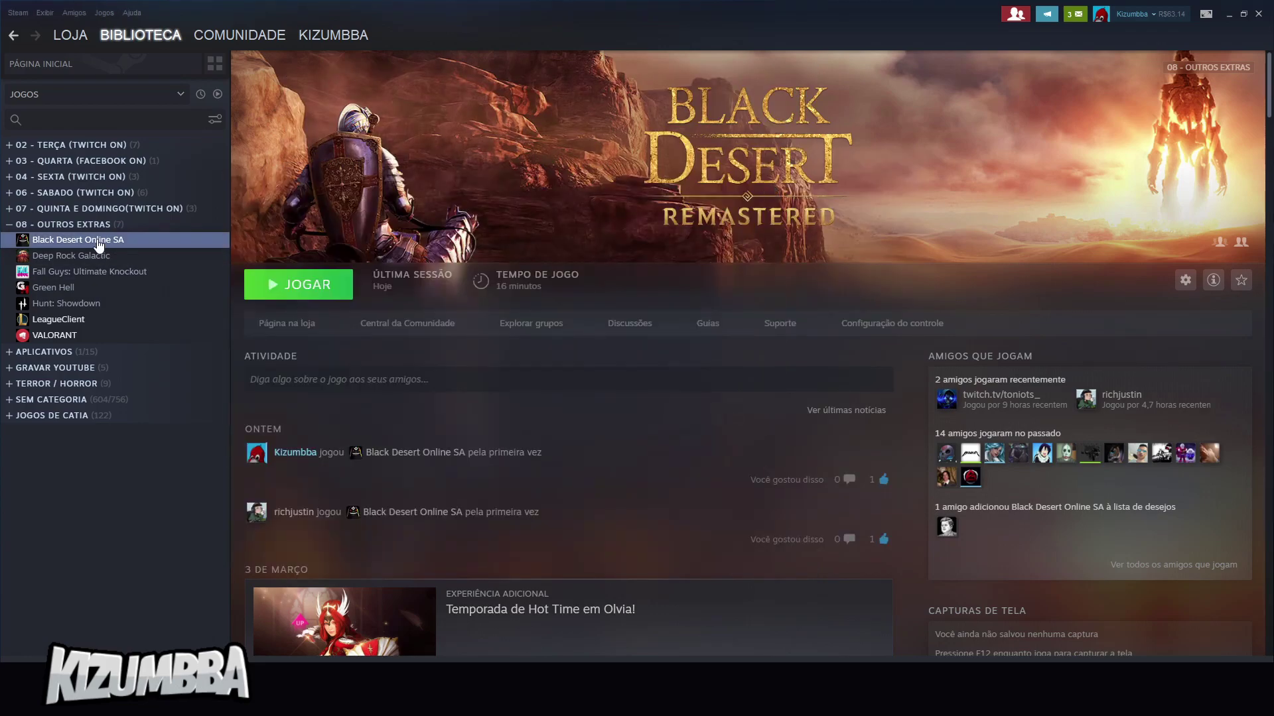
# Open the Black Desert Online SA installation folder from the local files section of the game's properties.
pyautogui.rightClick(97, 239)
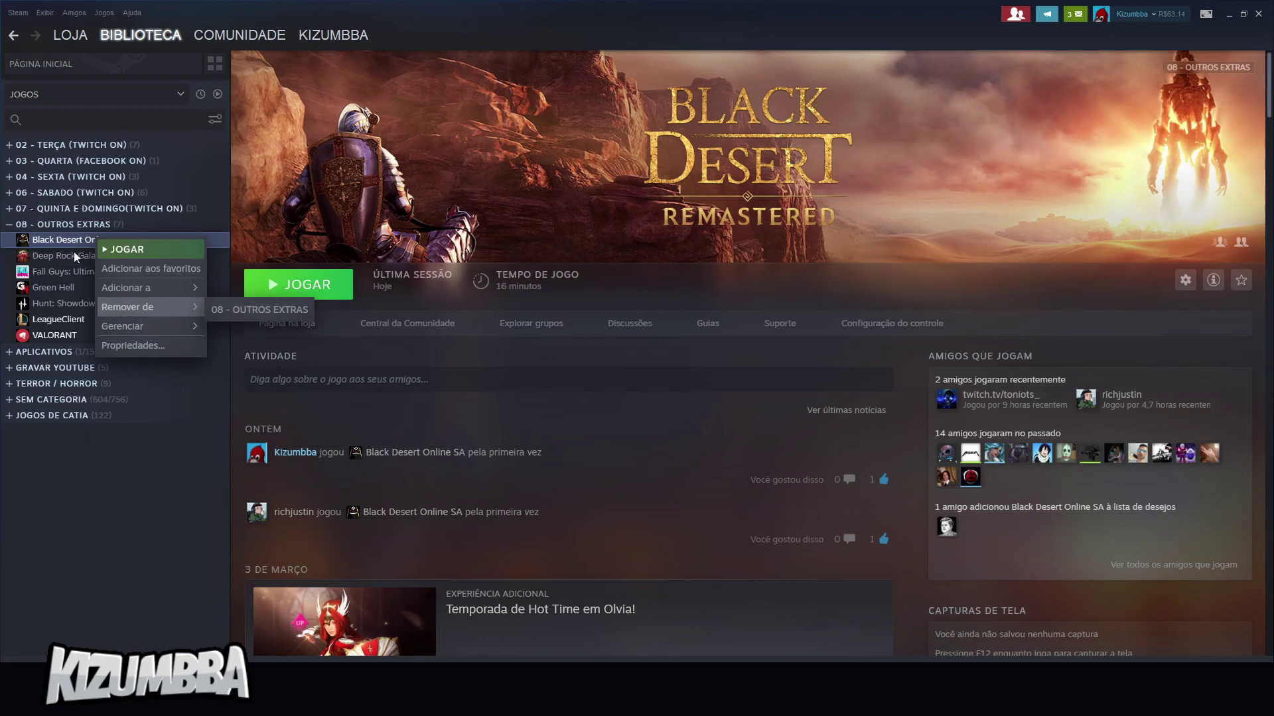
pyautogui.click(150, 344)
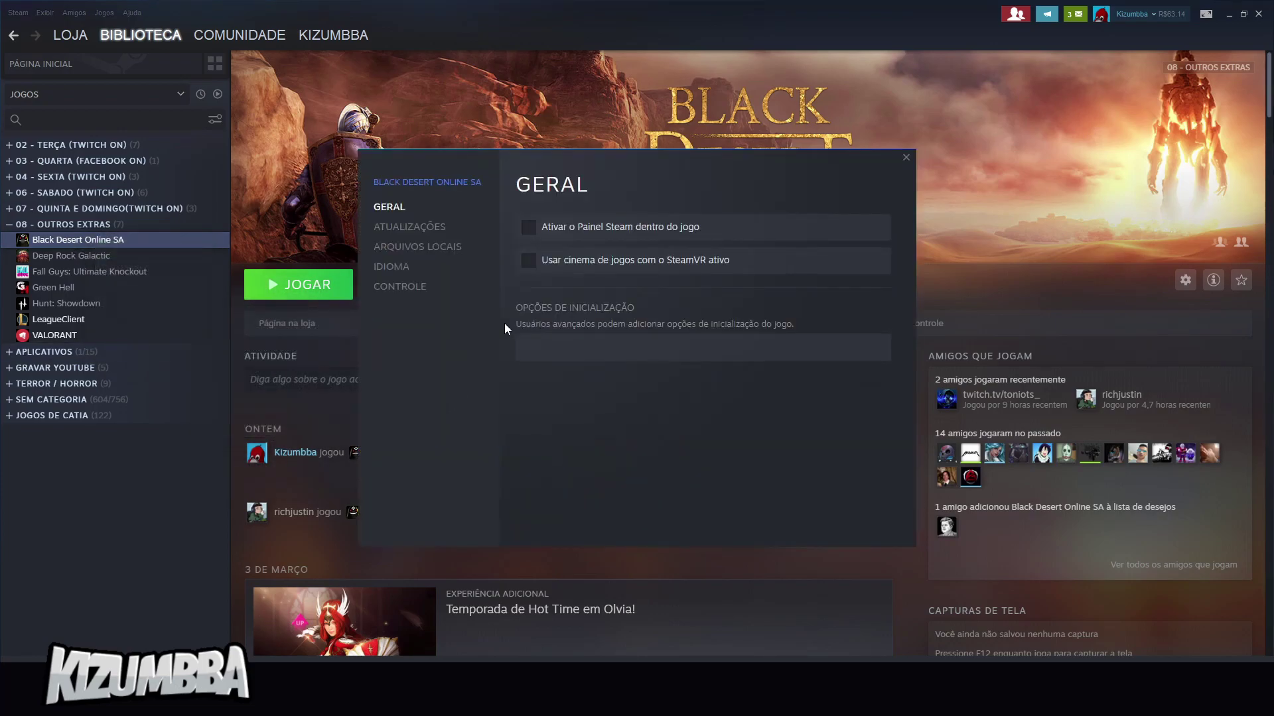
pyautogui.click(392, 247)
pyautogui.click(778, 228)
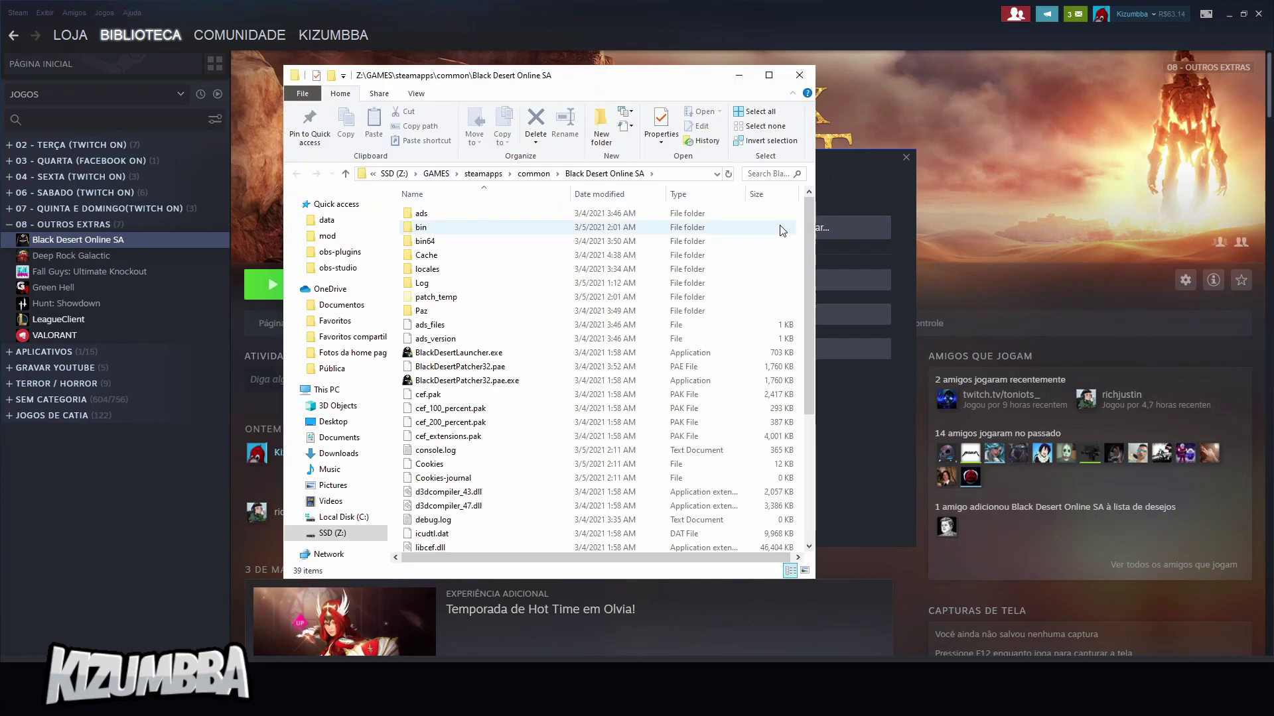
# Copy the full folder path Z:\GAMES\steamapps\common\Black Desert Online SA, and close the folder and properties windows.
pyautogui.click(666, 173)
pyautogui.click(422, 172)
pyautogui.hotkey('ctrl', 'a')
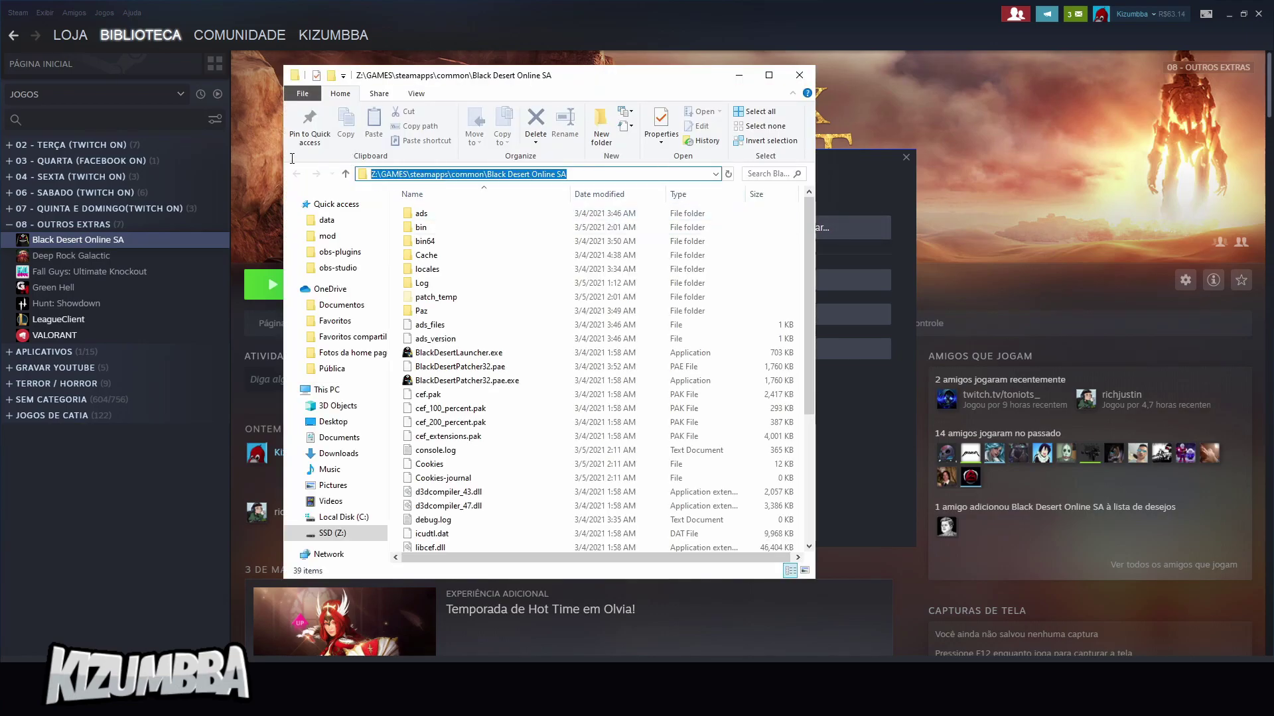
pyautogui.rightClick(422, 172)
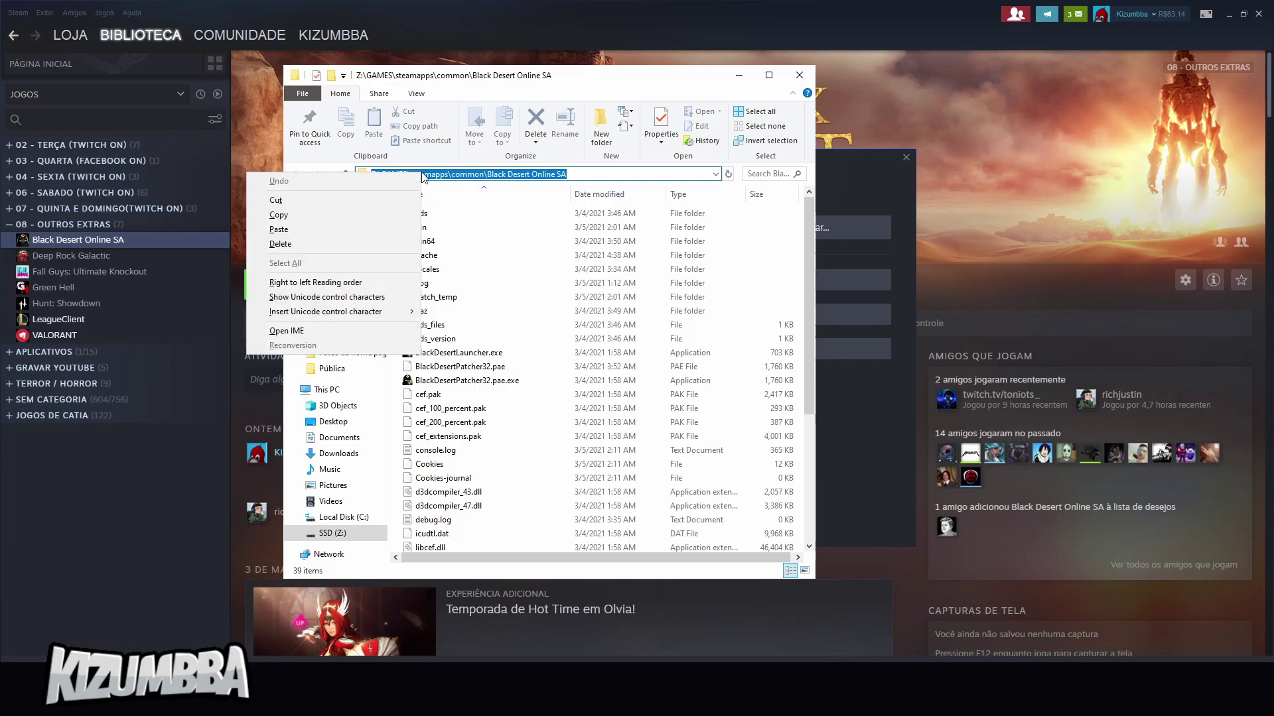
pyautogui.click(336, 211)
pyautogui.click(378, 174)
pyautogui.hotkey('ctrl', 'a')
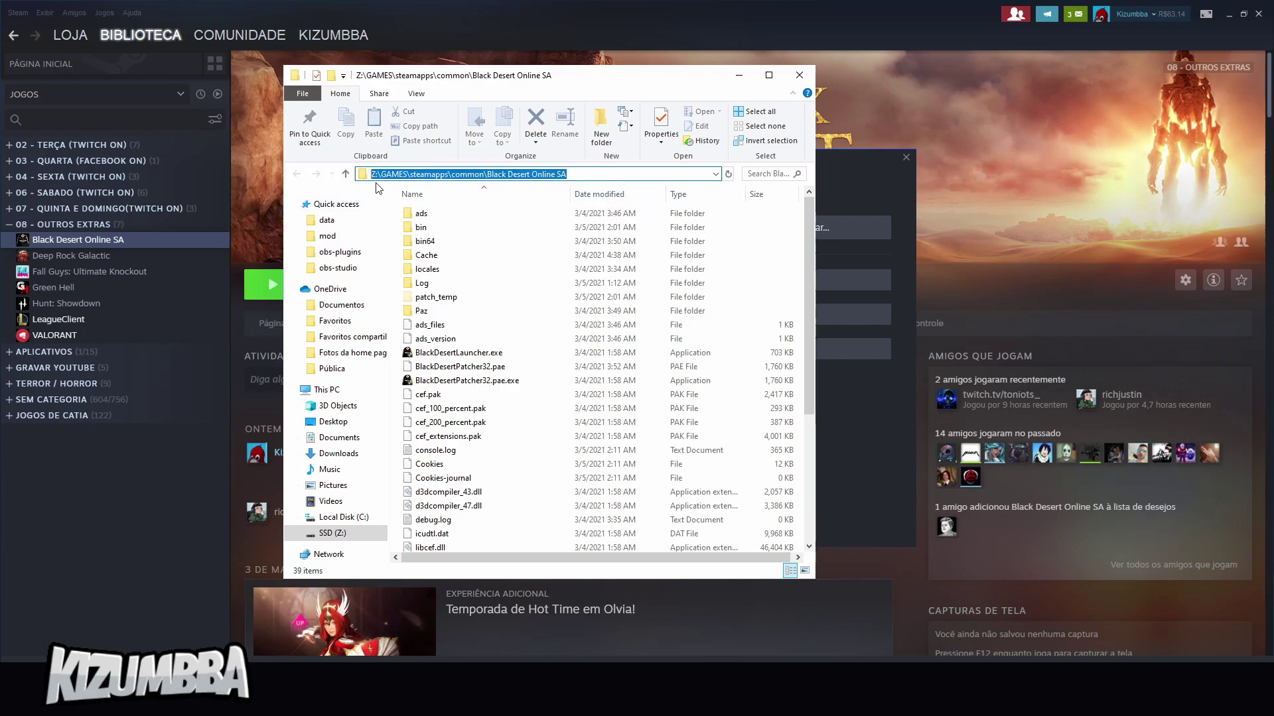
pyautogui.rightClick(437, 175)
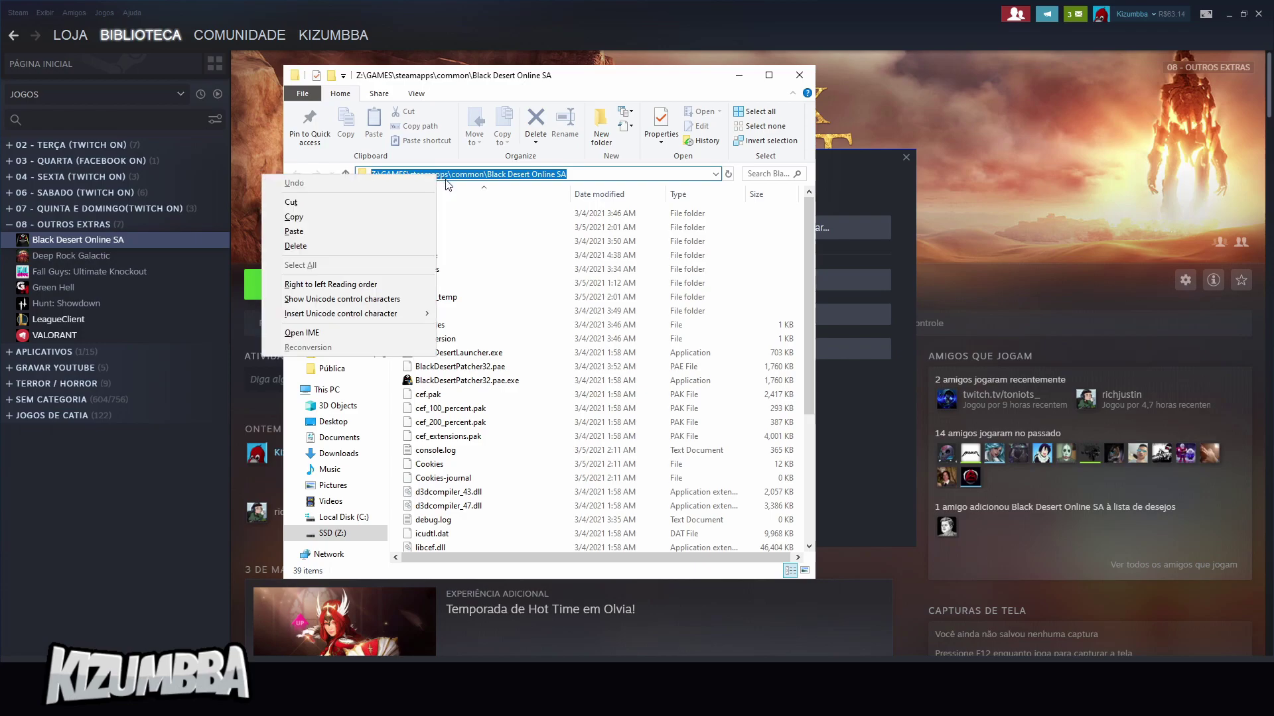
pyautogui.click(415, 213)
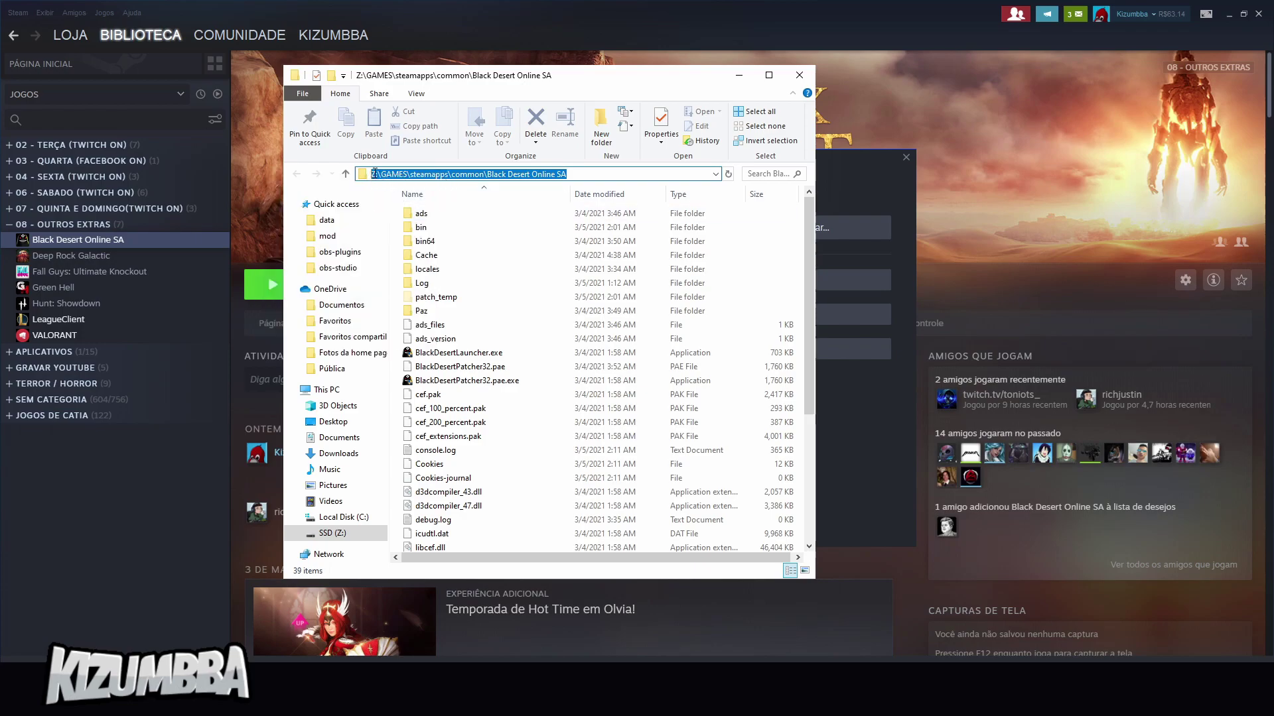
pyautogui.rightClick(558, 176)
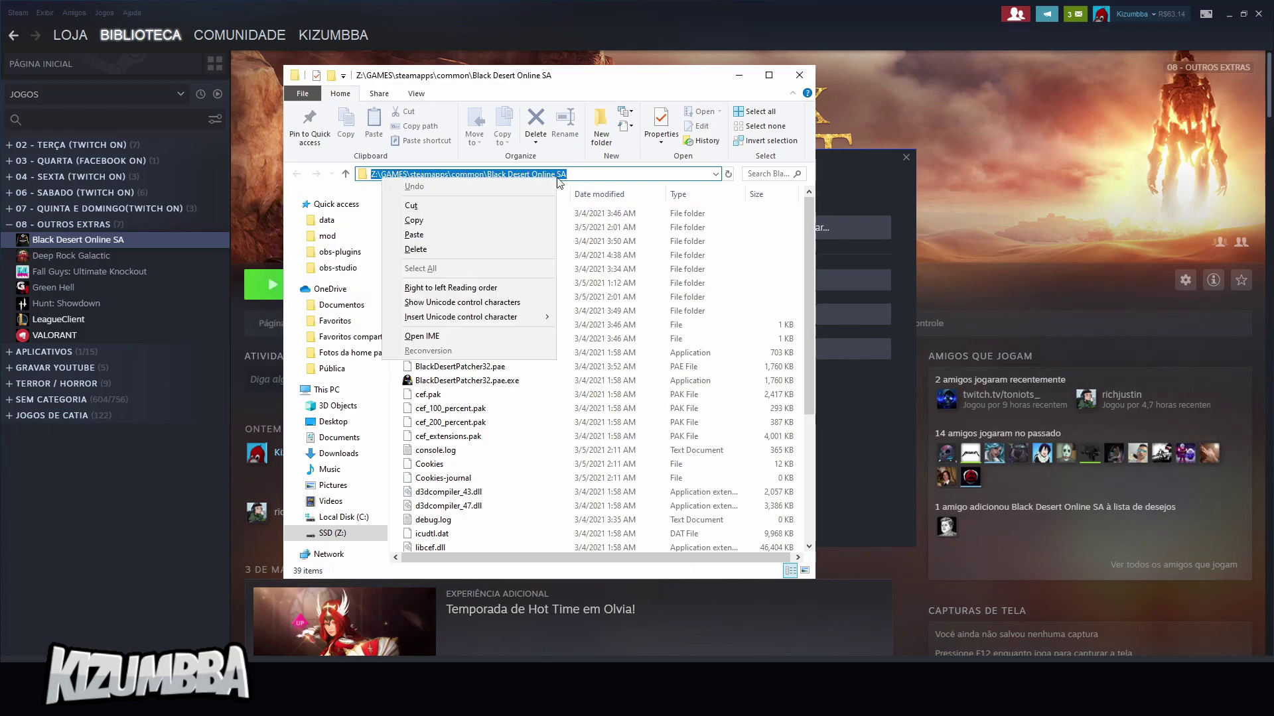
pyautogui.click(431, 225)
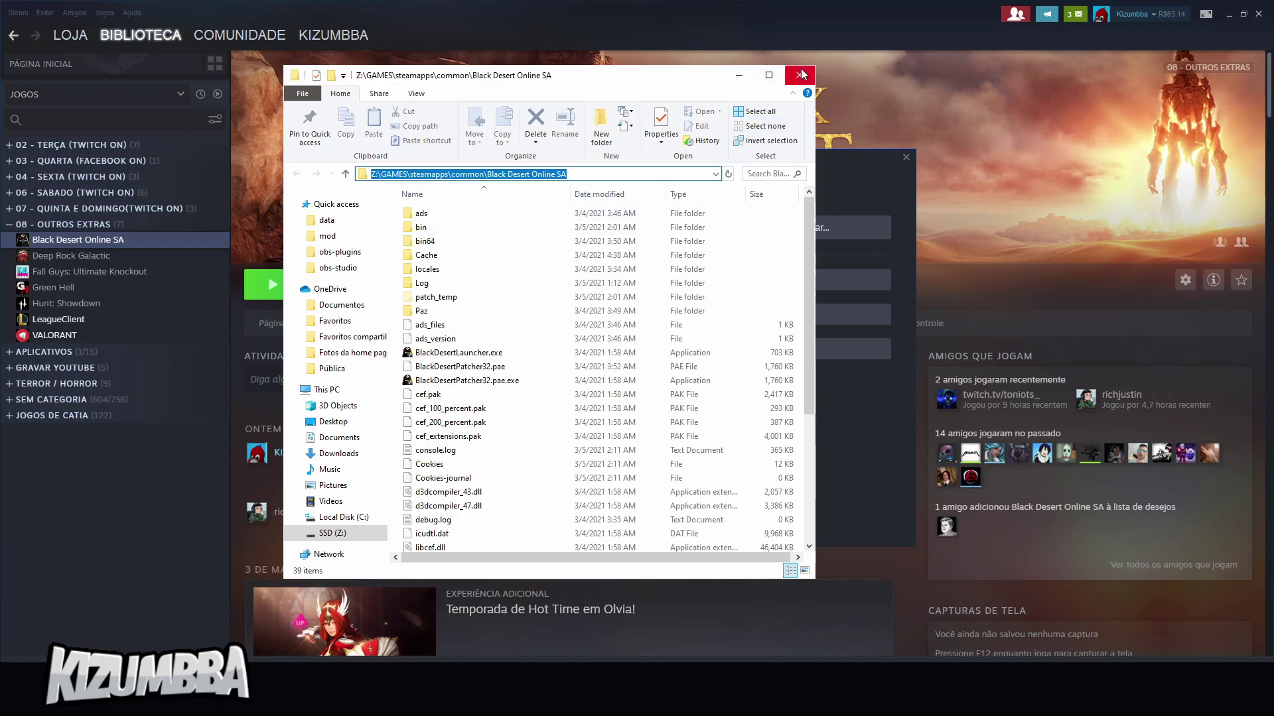
pyautogui.rightClick(536, 176)
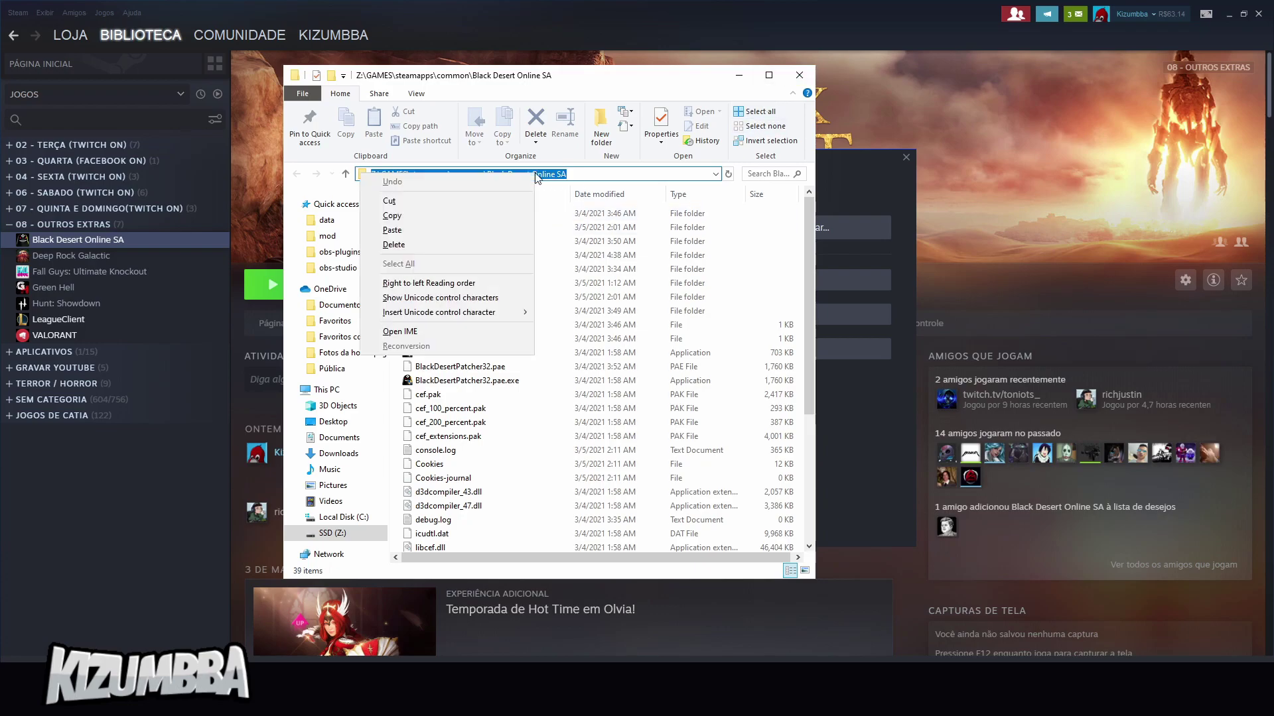
pyautogui.click(499, 211)
pyautogui.click(802, 74)
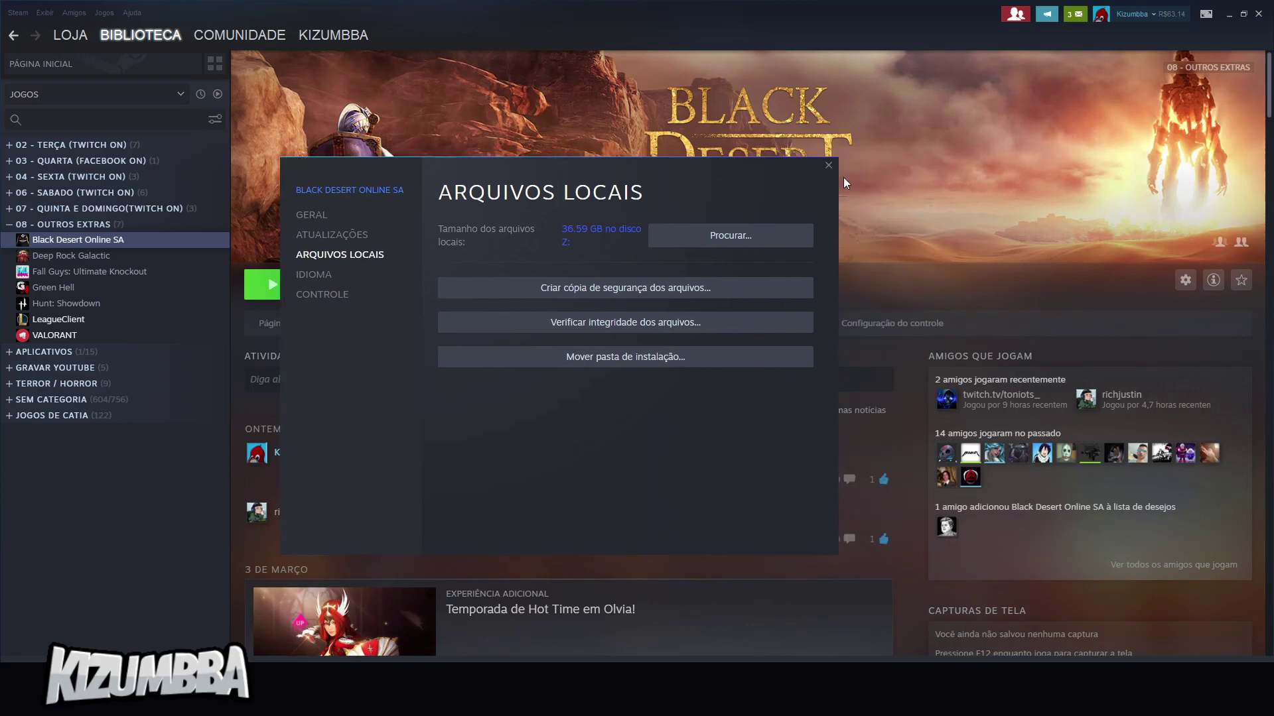
pyautogui.click(828, 165)
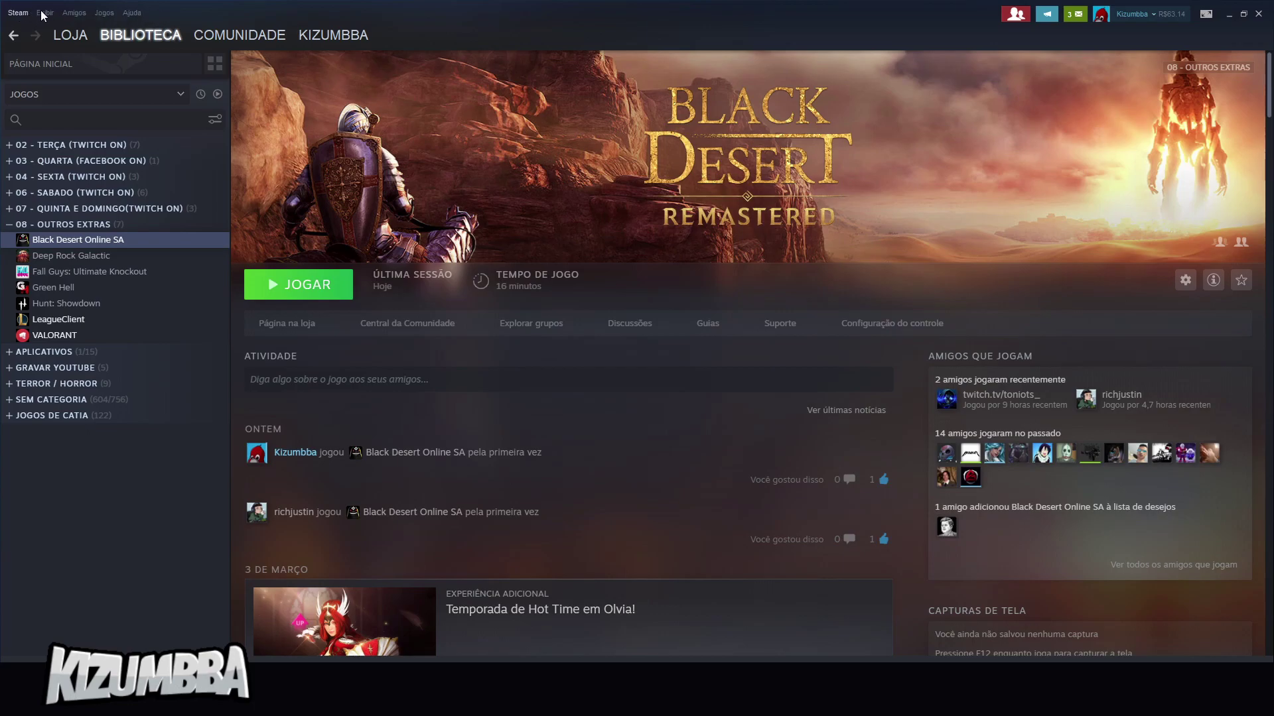
# Start adding a non-Steam game, browse for its program, and paste Z:\GAMES\steamapps\common\Black Desert Online SA as the file name.
pyautogui.click(104, 13)
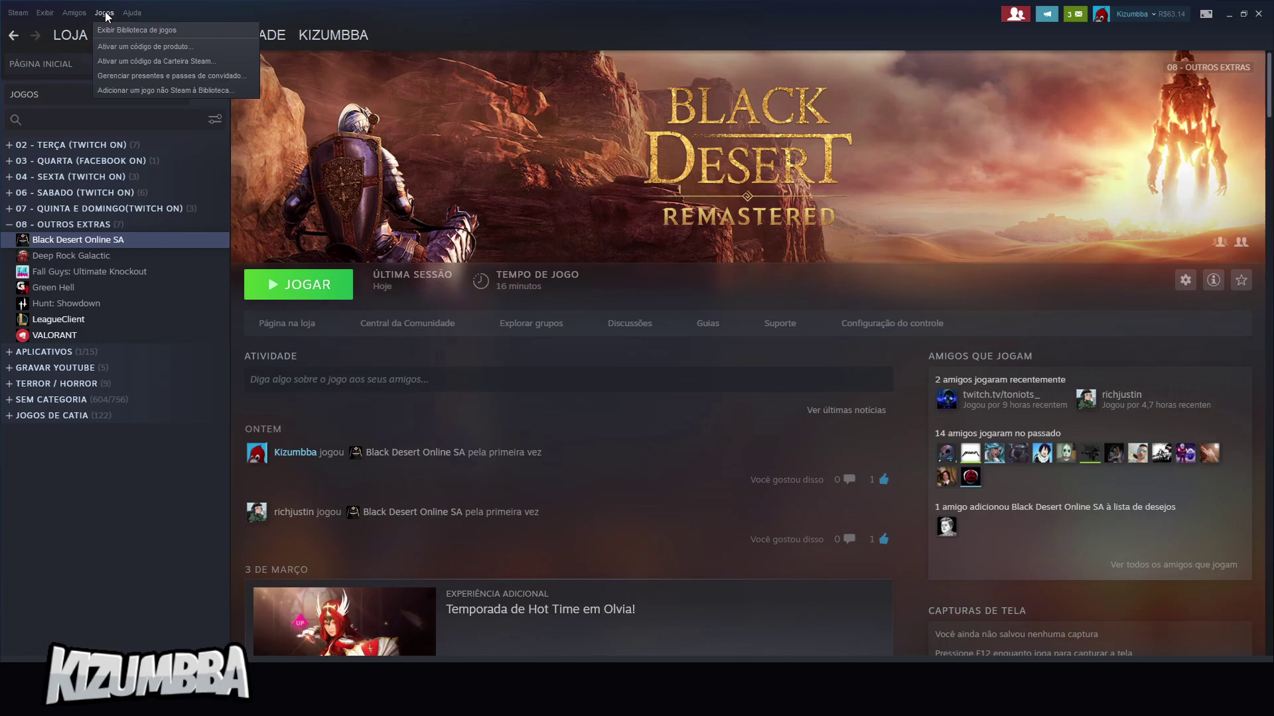
pyautogui.click(182, 90)
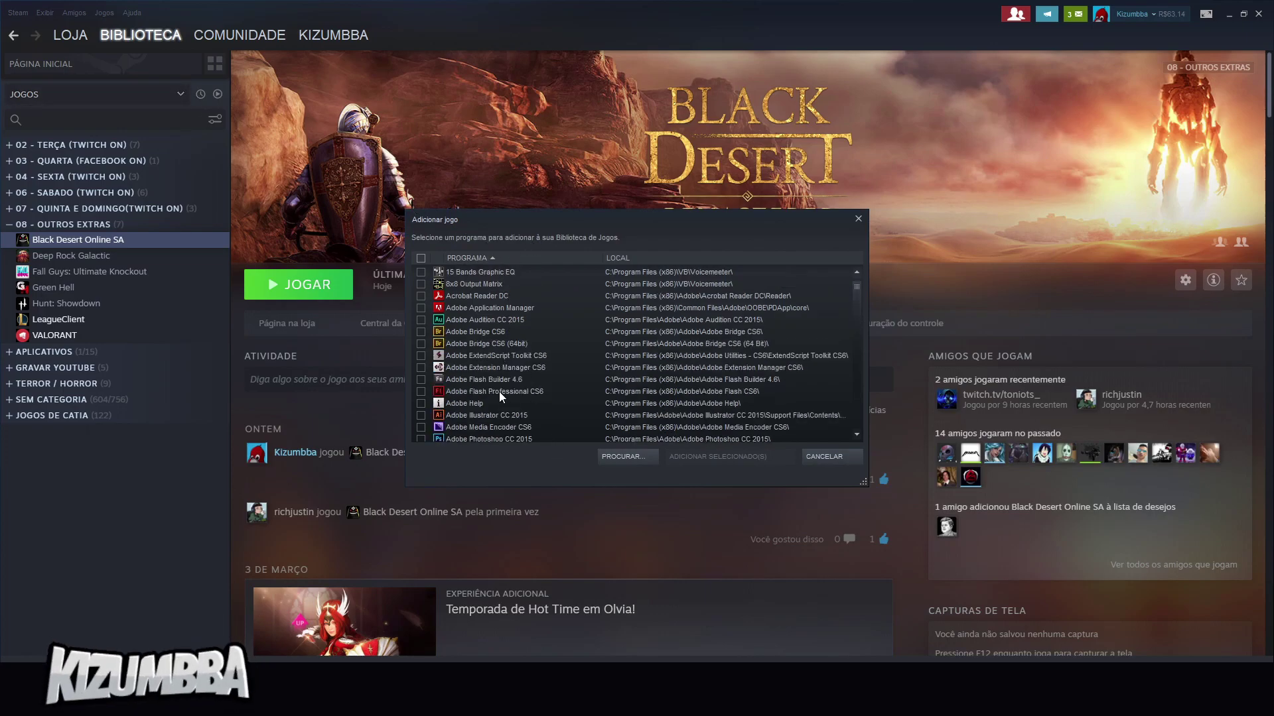
pyautogui.click(649, 456)
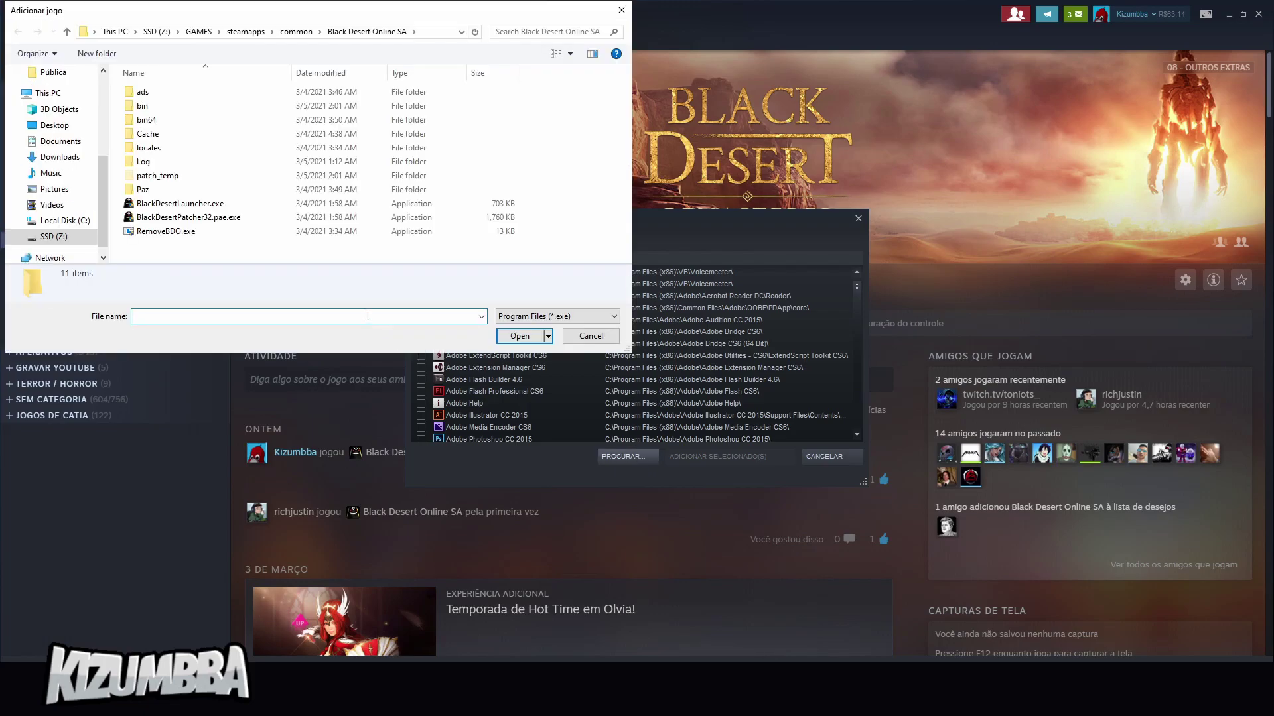
pyautogui.rightClick(191, 316)
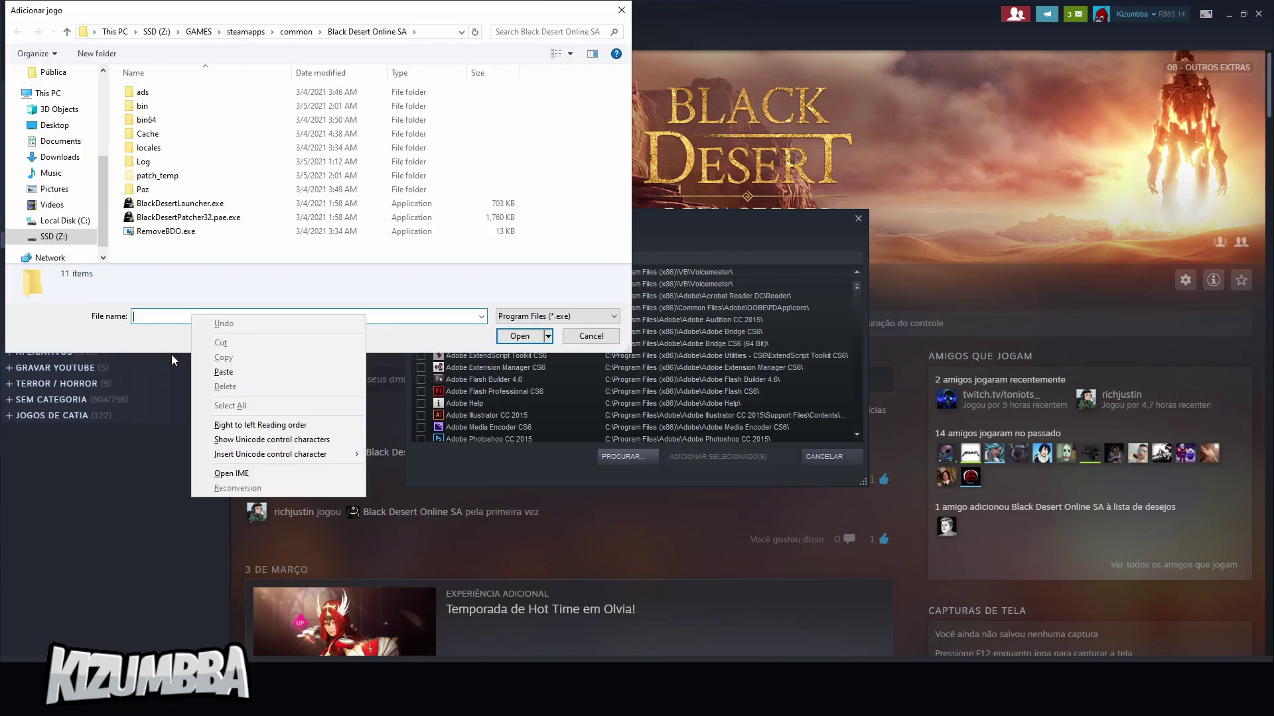
pyautogui.click(242, 372)
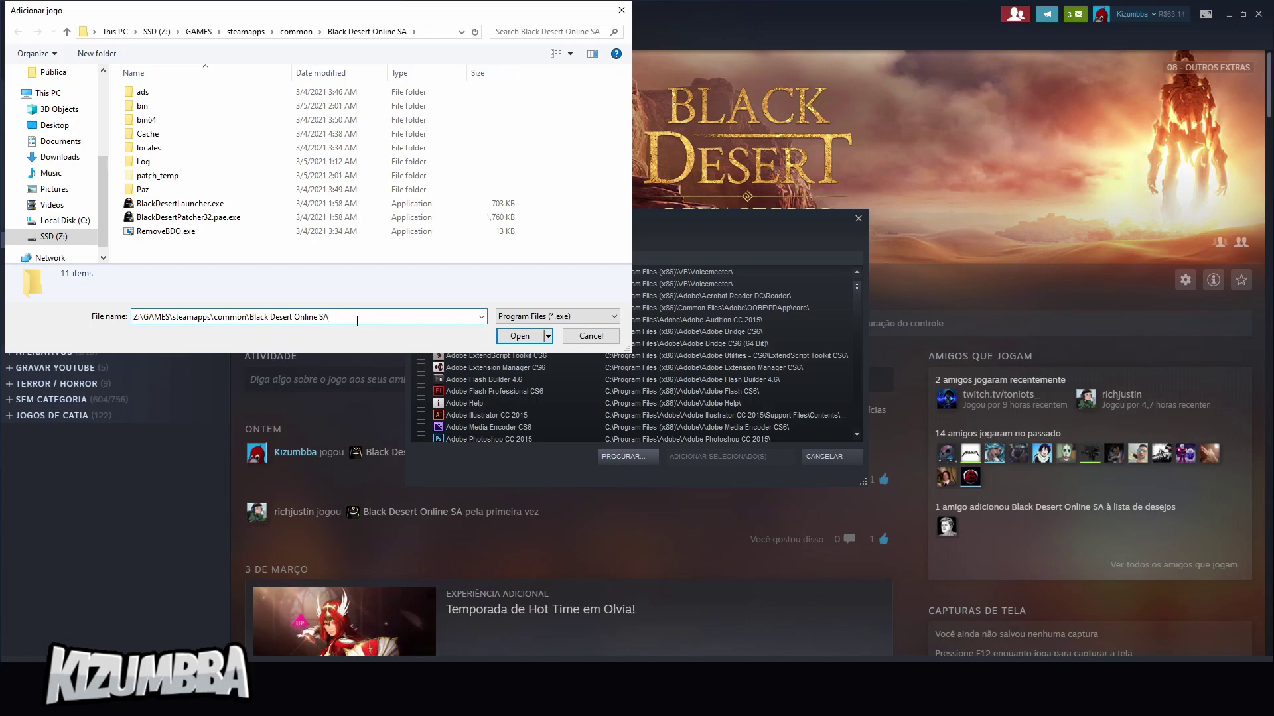
pyautogui.hotkey('ctrl', 'a')
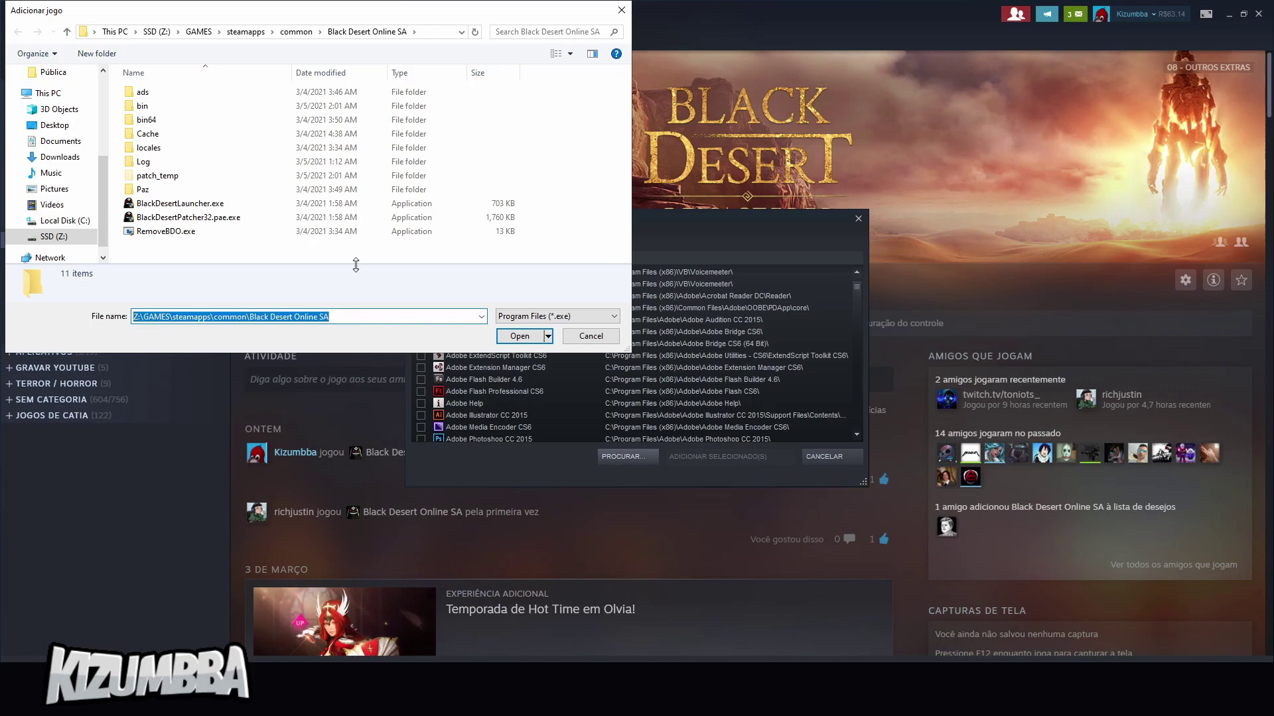
# Go up to the root of the SSD (Z:) drive and replace the file name with the copied installation folder path.
pyautogui.click(189, 33)
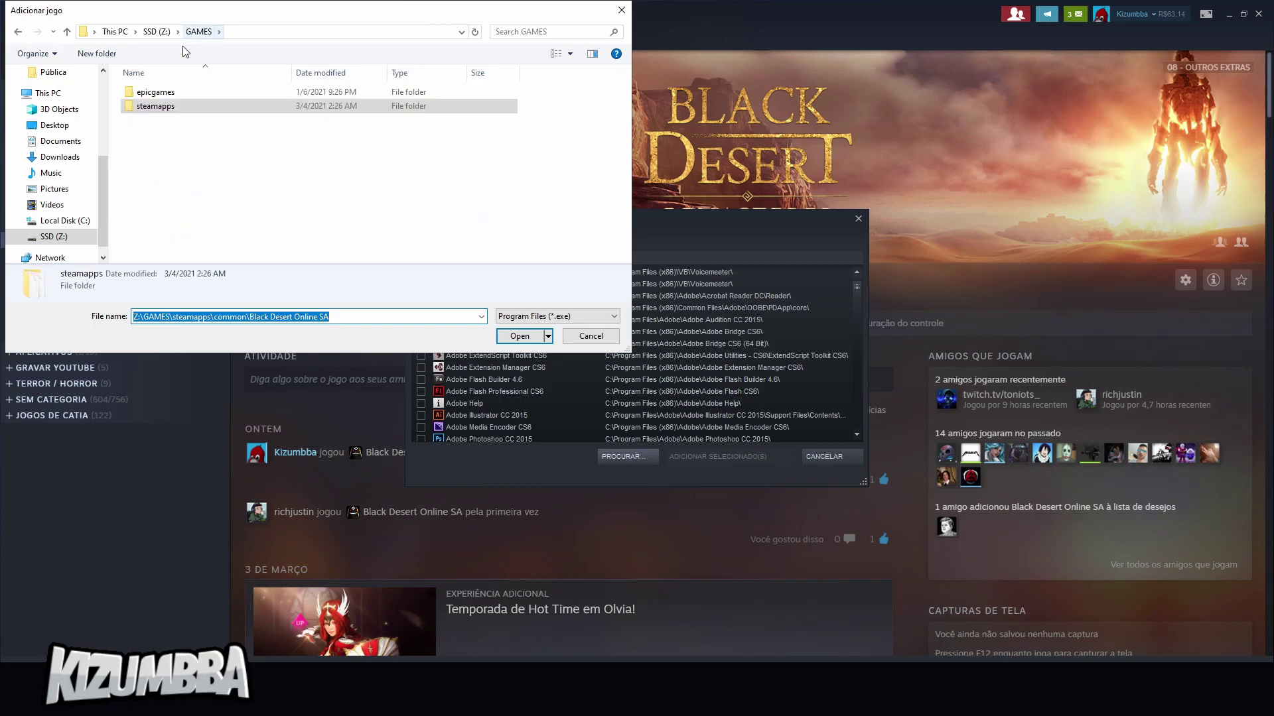
pyautogui.click(157, 31)
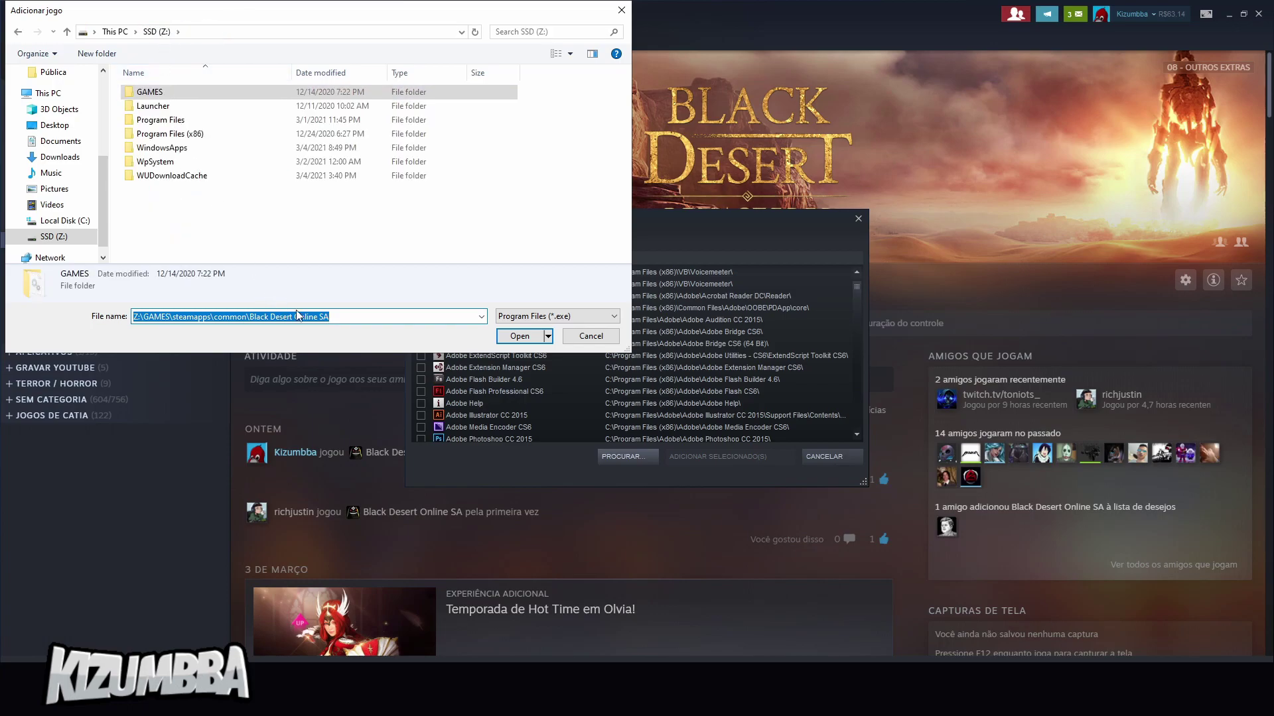
pyautogui.click(345, 319)
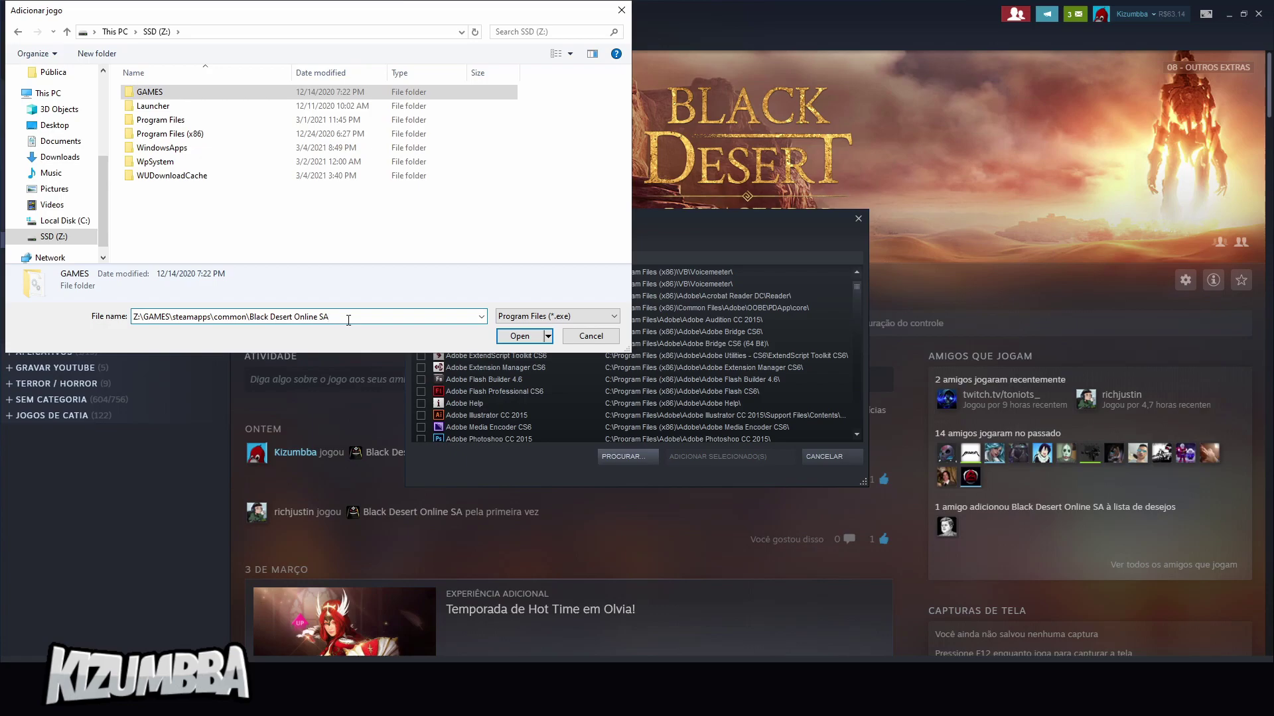
pyautogui.hotkey('ctrl', 'a')
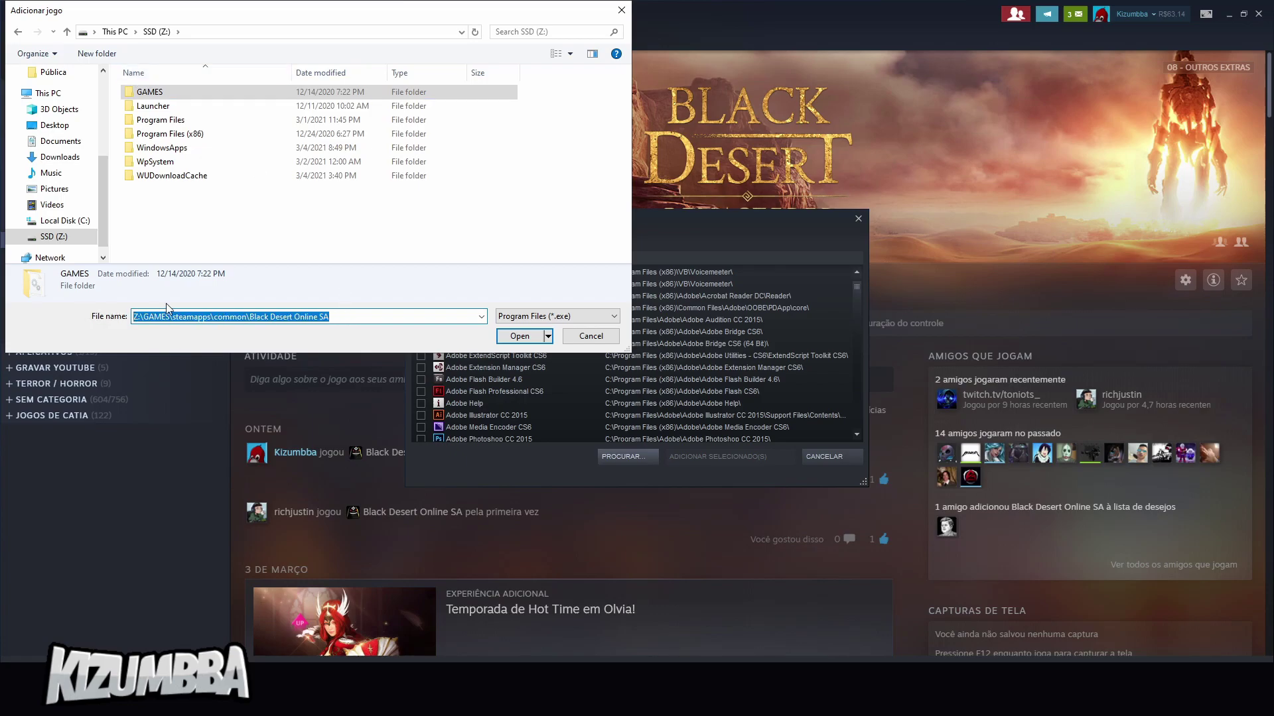
pyautogui.press('BackSpace')
pyautogui.hotkey('ctrl', 'v')
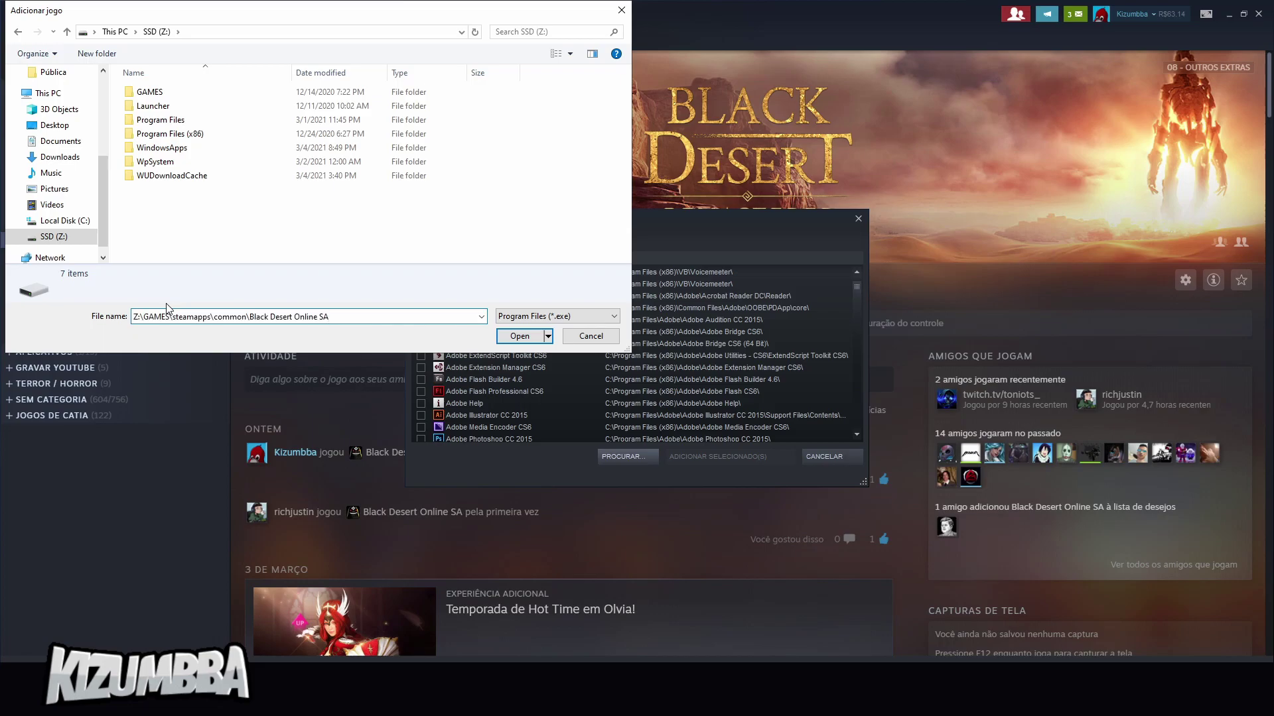
# Open the Black Desert Online SA folder in the file browser using the pasted path.
pyautogui.rightClick(172, 315)
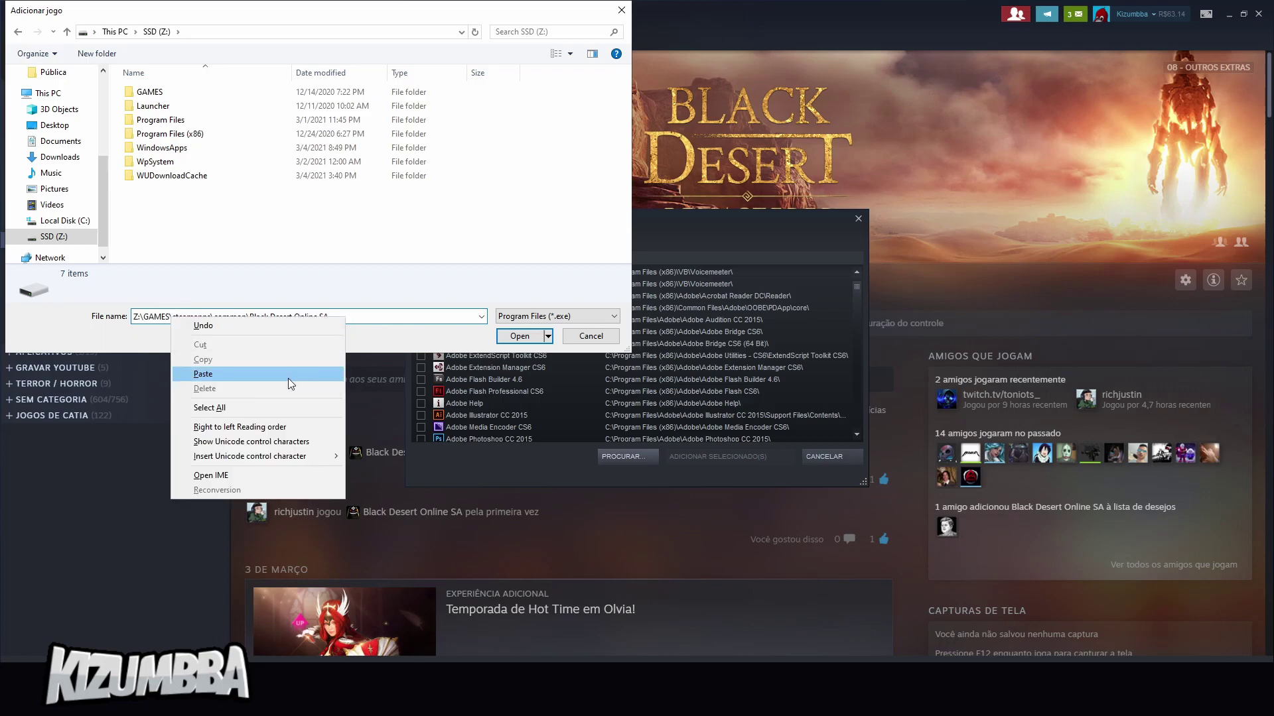
pyautogui.click(392, 317)
pyautogui.hotkey('ctrl', 'a')
pyautogui.click(349, 317)
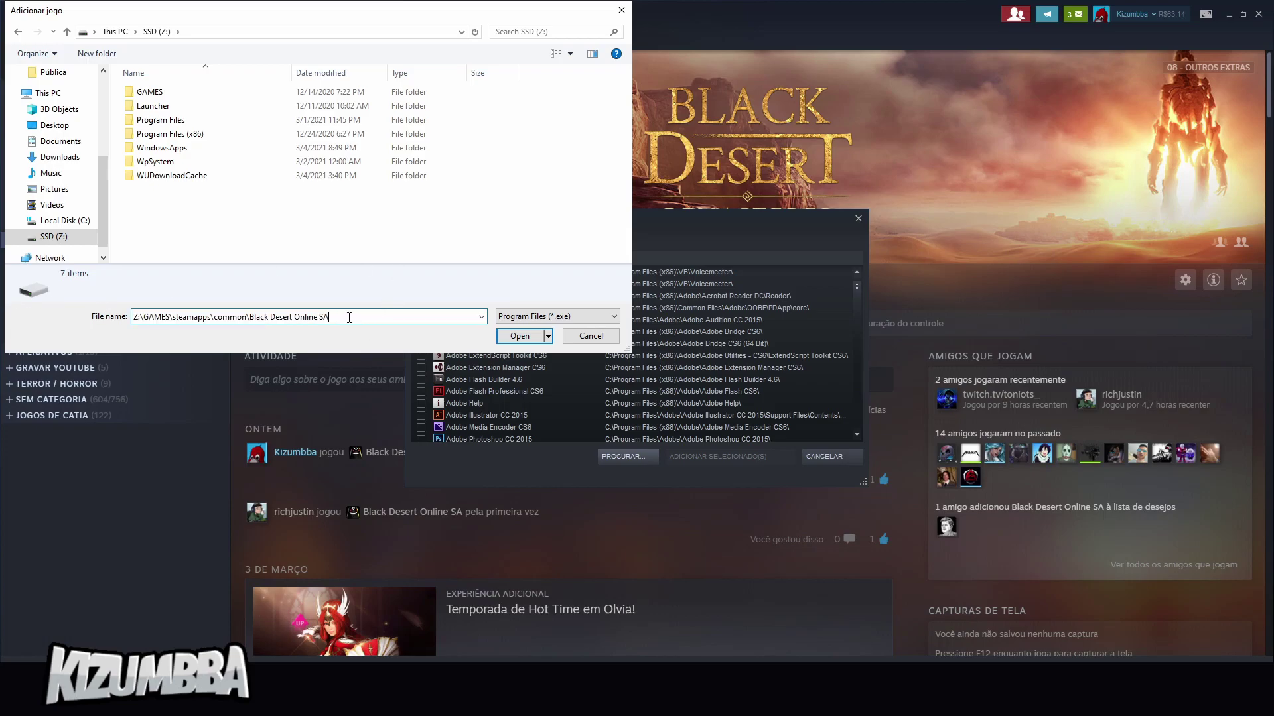
pyautogui.rightClick(348, 317)
pyautogui.press('Escape')
pyautogui.hotkey('ctrl', 'a')
pyautogui.click(387, 318)
pyautogui.press('Return')
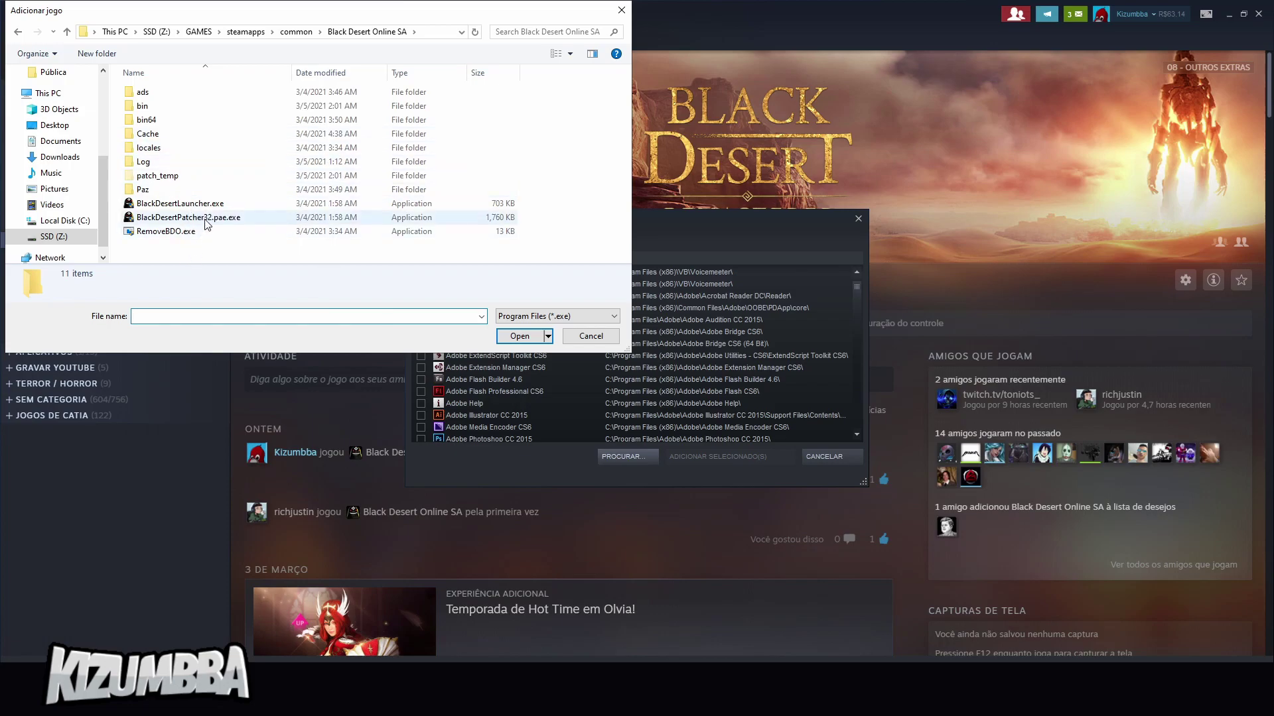
# Choose BlackDesertLauncher.exe as the program and add it to the Steam library.
pyautogui.click(174, 204)
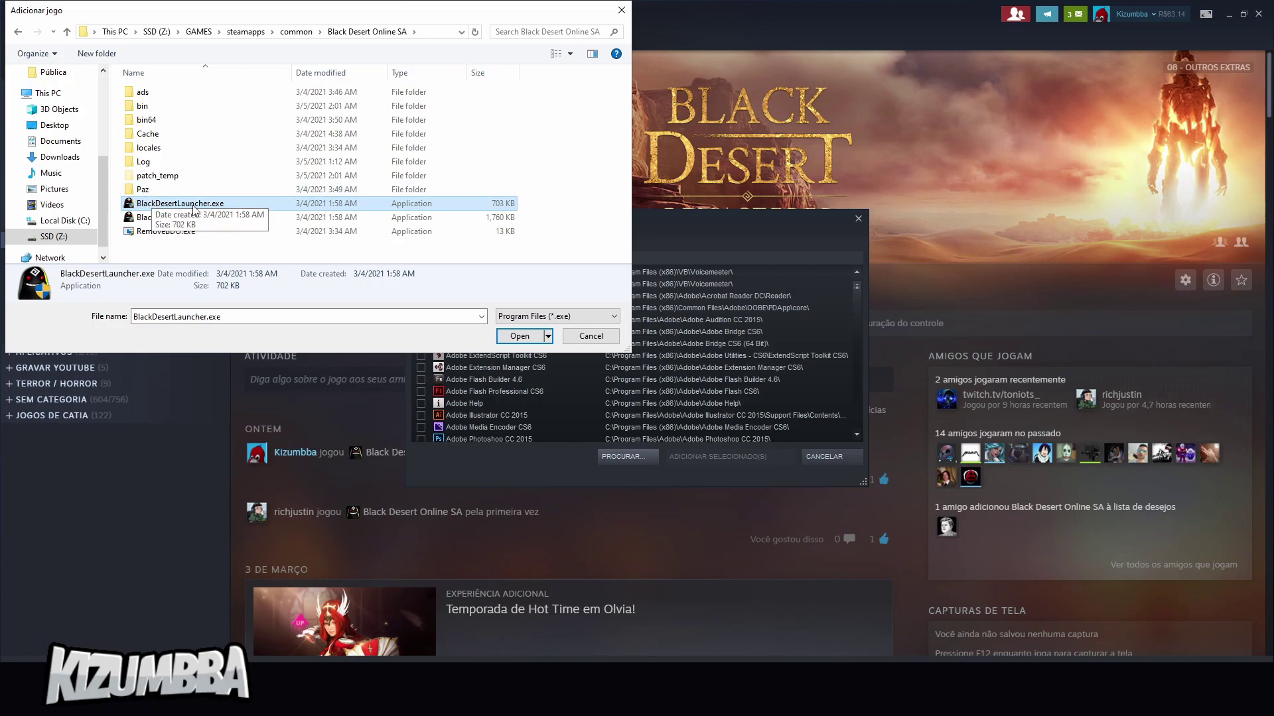
pyautogui.click(524, 336)
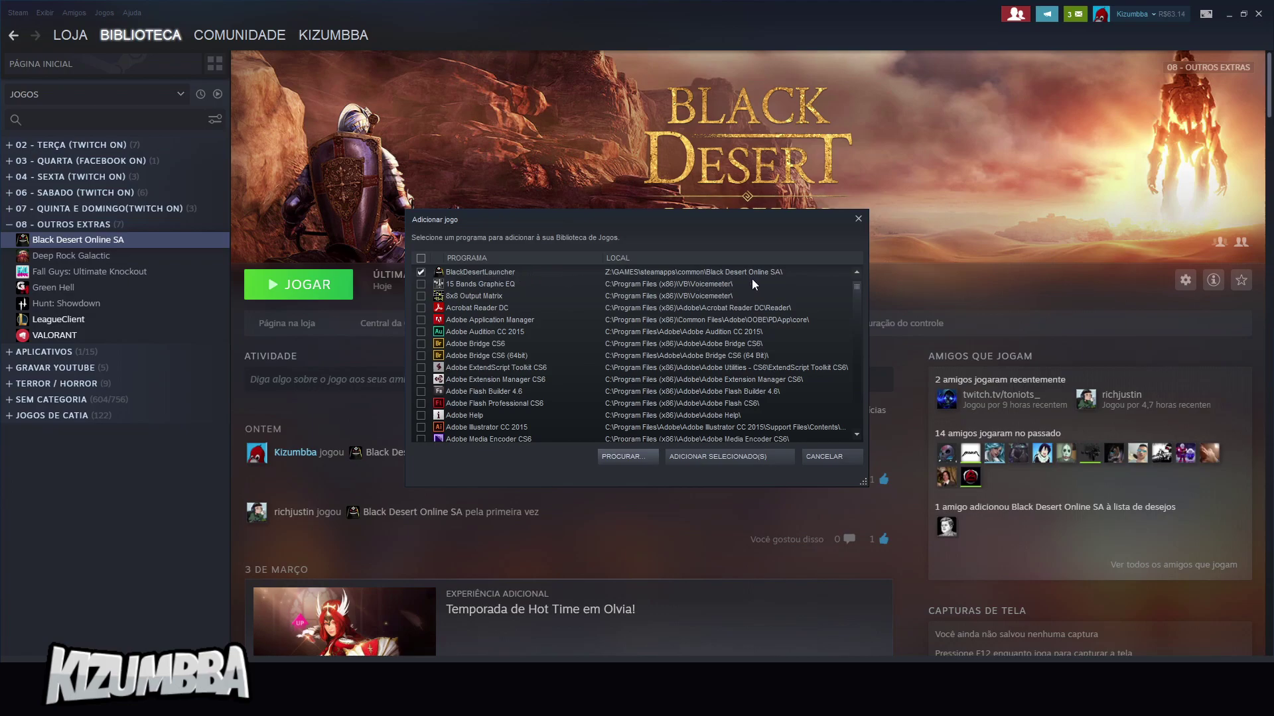
pyautogui.click(722, 459)
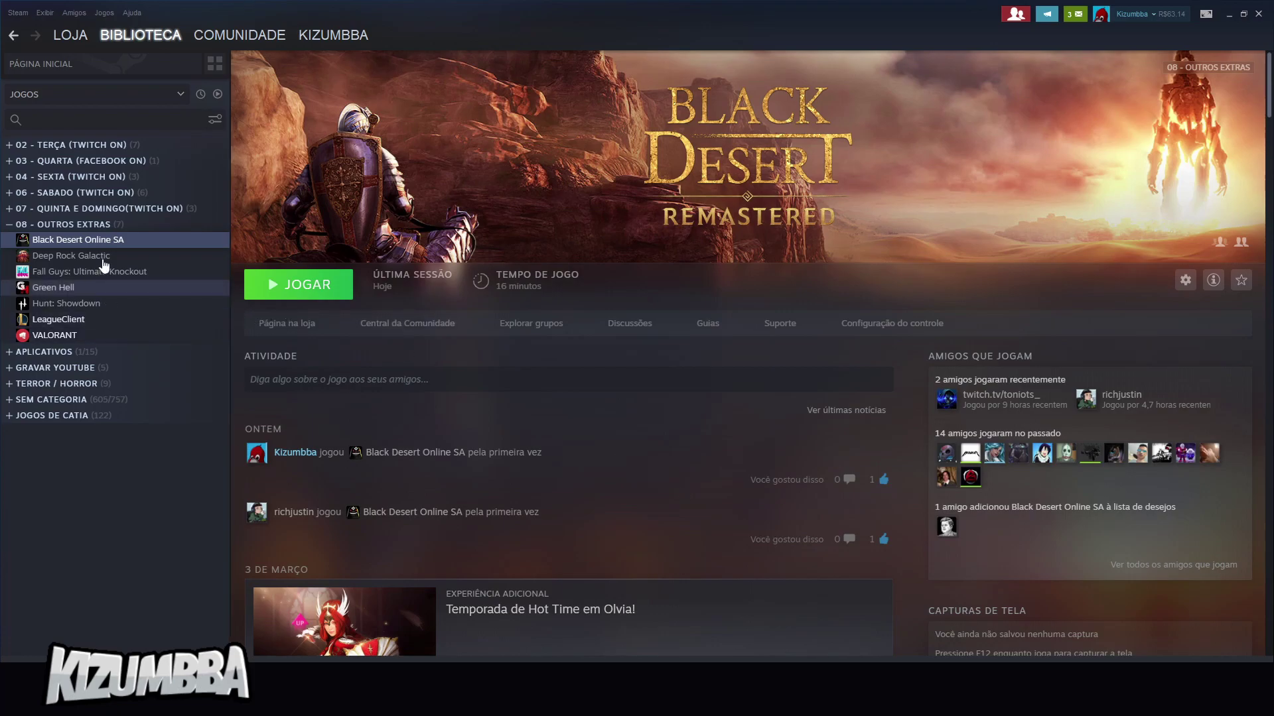
# Search the library for "black" and open the properties of the BlackDesertLauncher entry.
pyautogui.click(92, 120)
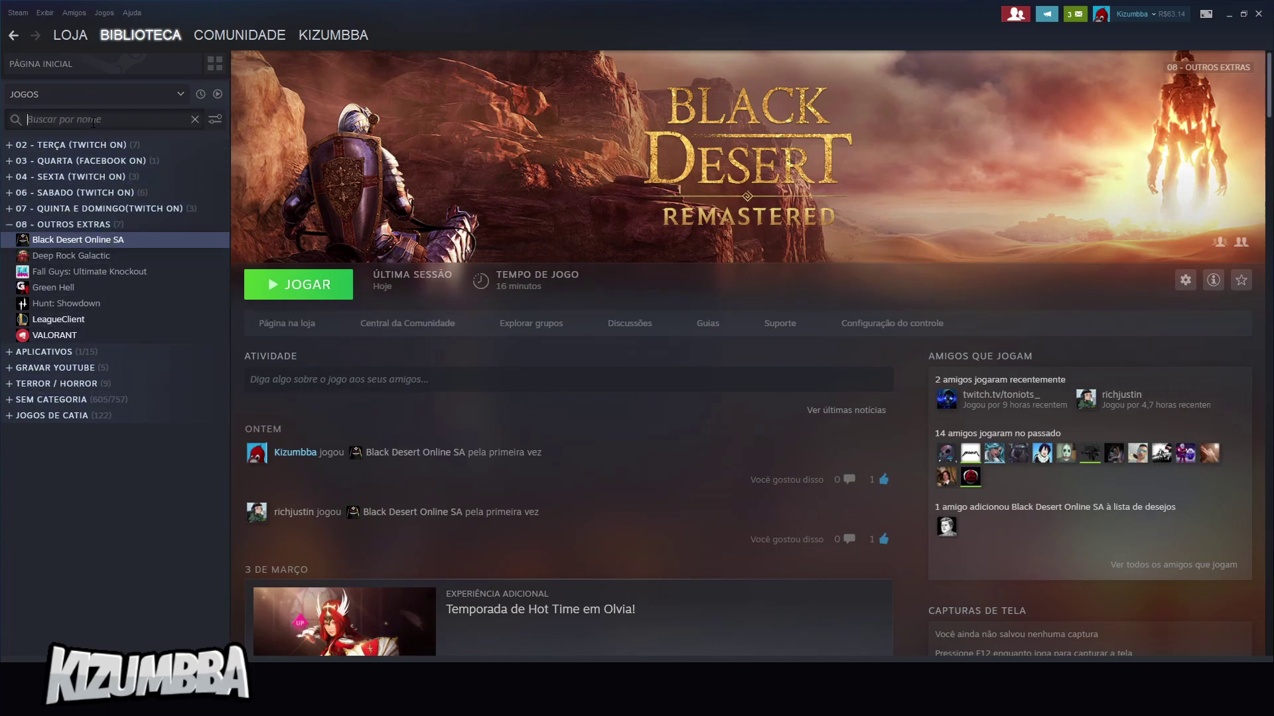
pyautogui.write('black')
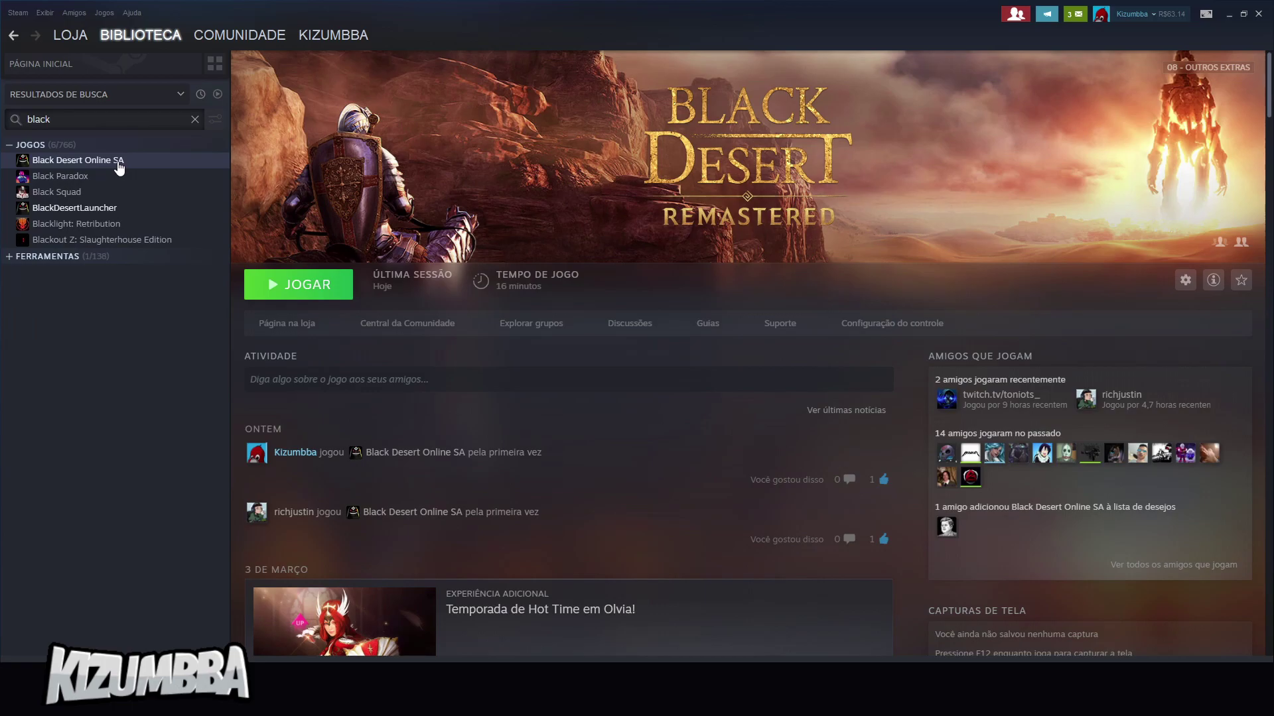
pyautogui.rightClick(104, 211)
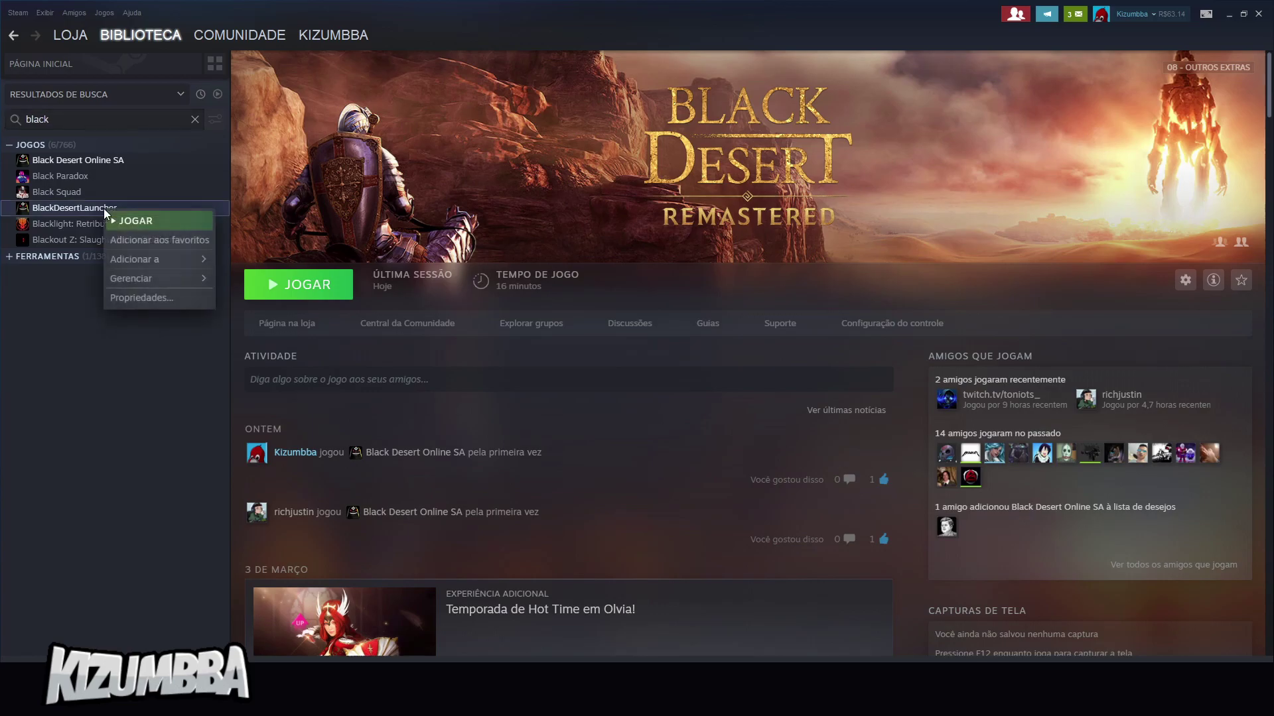
pyautogui.click(141, 297)
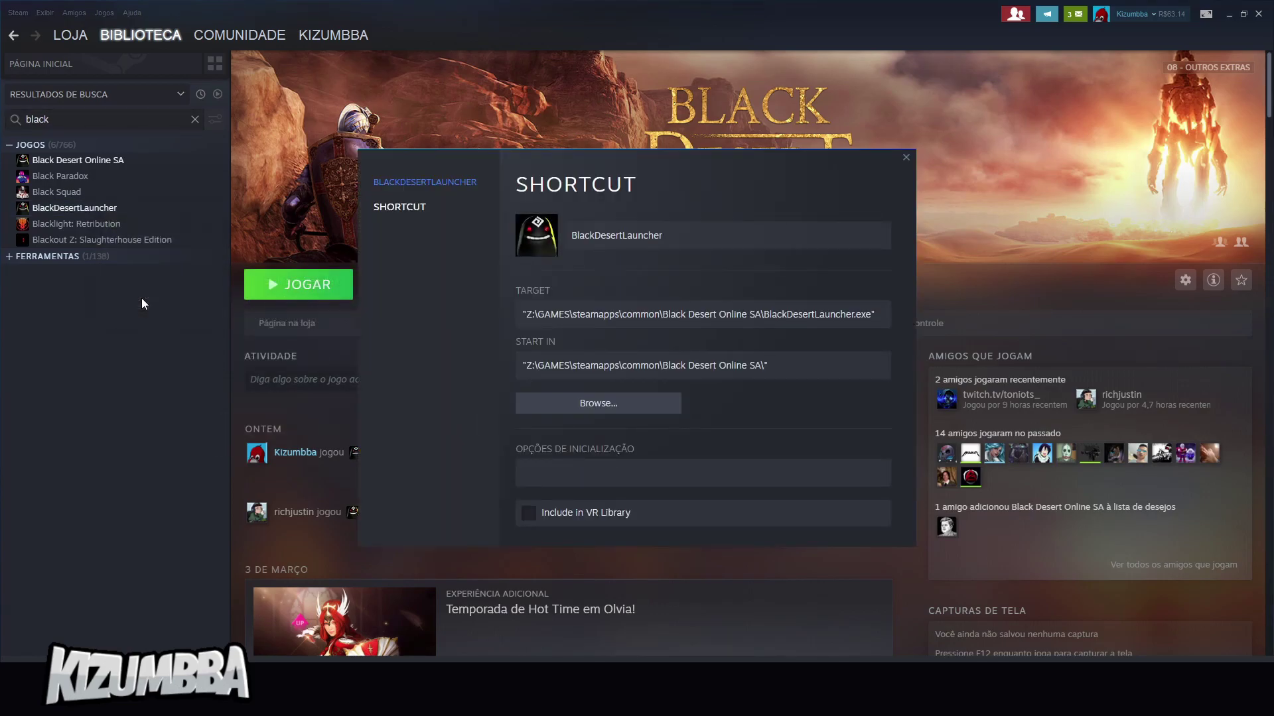
# Rename the launcher shortcut as "BDO - REDFOX / BLACK DESER REDFOX" and close its properties window.
pyautogui.doubleClick(700, 236)
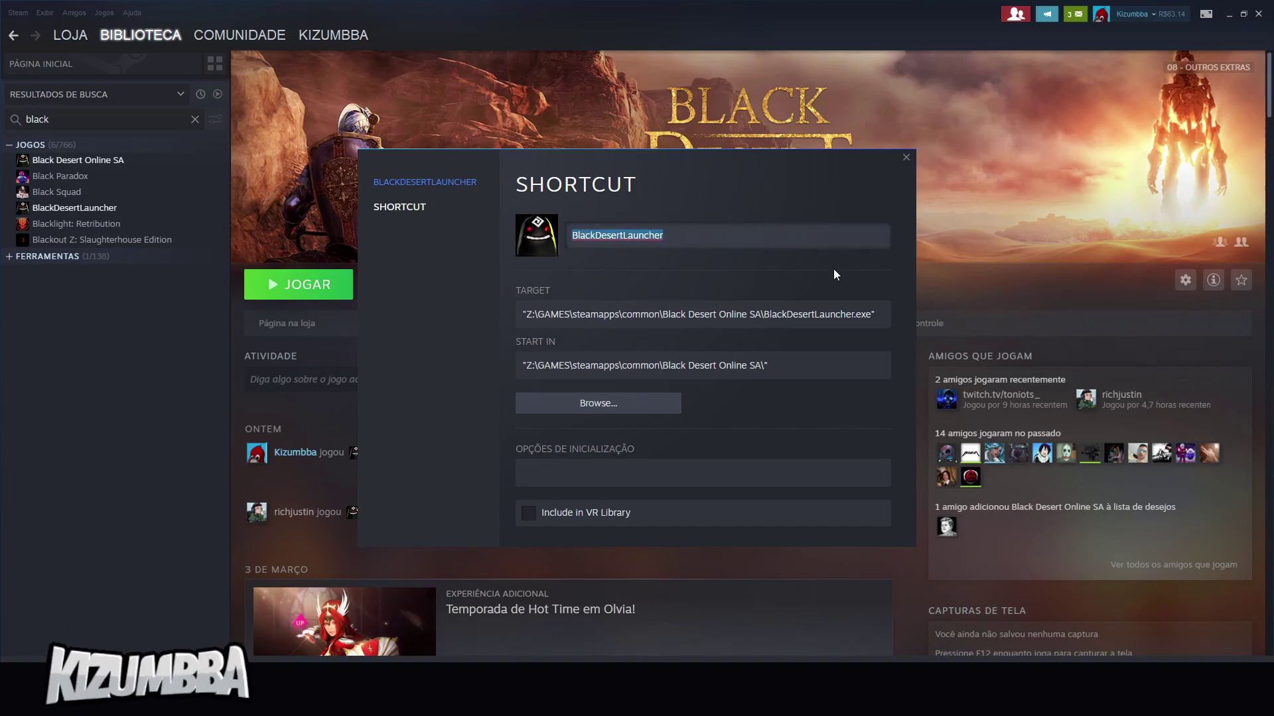
pyautogui.write('BDO - REDFOX ')
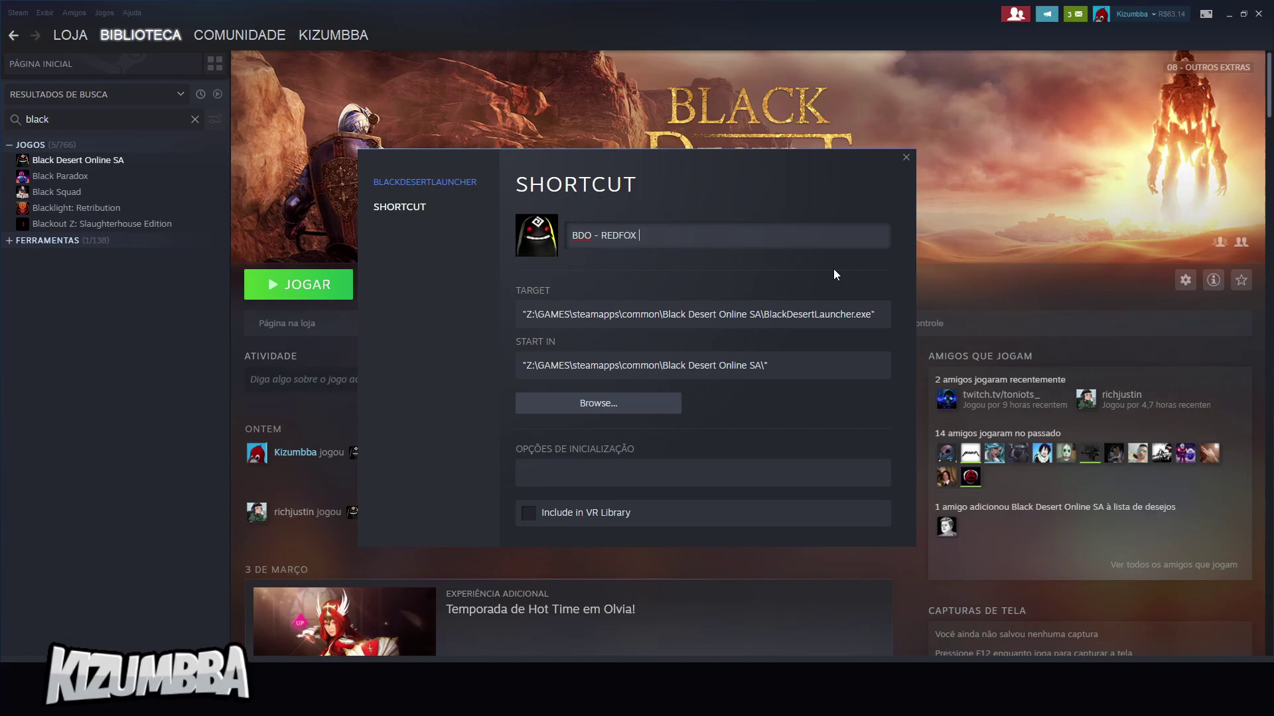
pyautogui.write('/ BLACK DESER REDFOX')
pyautogui.moveTo(739, 171); pyautogui.dragTo(550, 150)
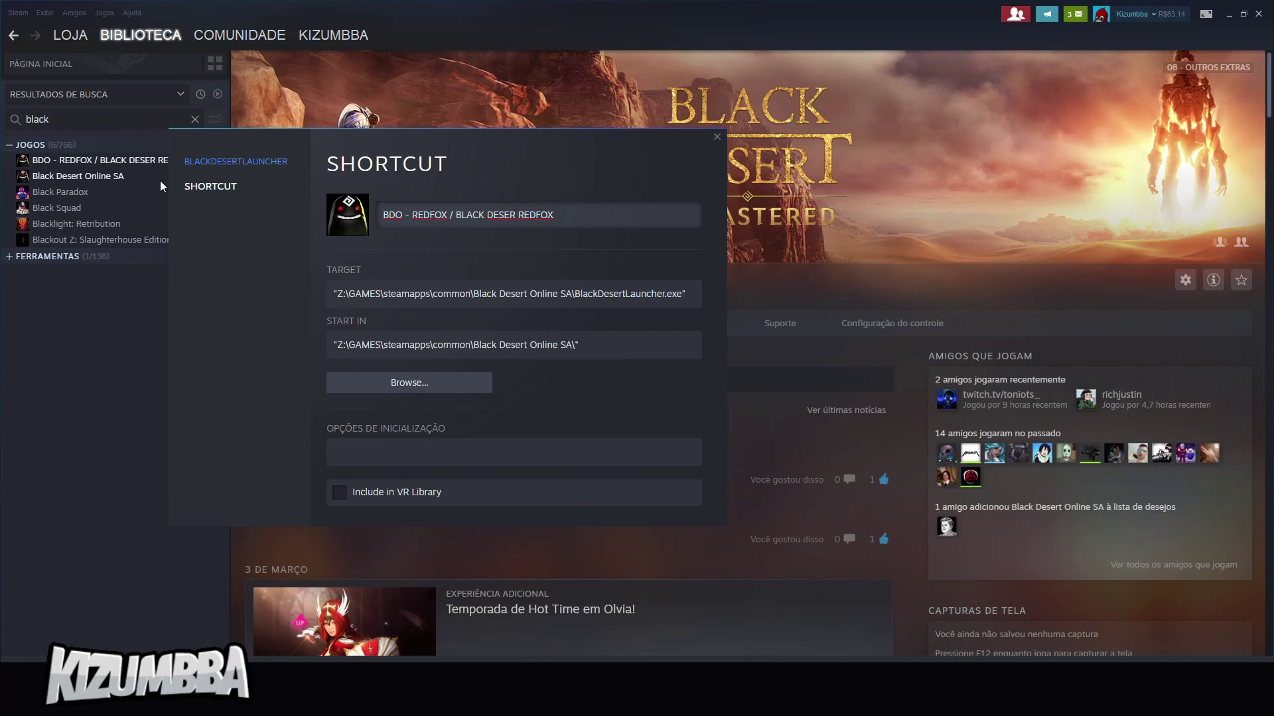
pyautogui.moveTo(316, 147); pyautogui.dragTo(419, 147)
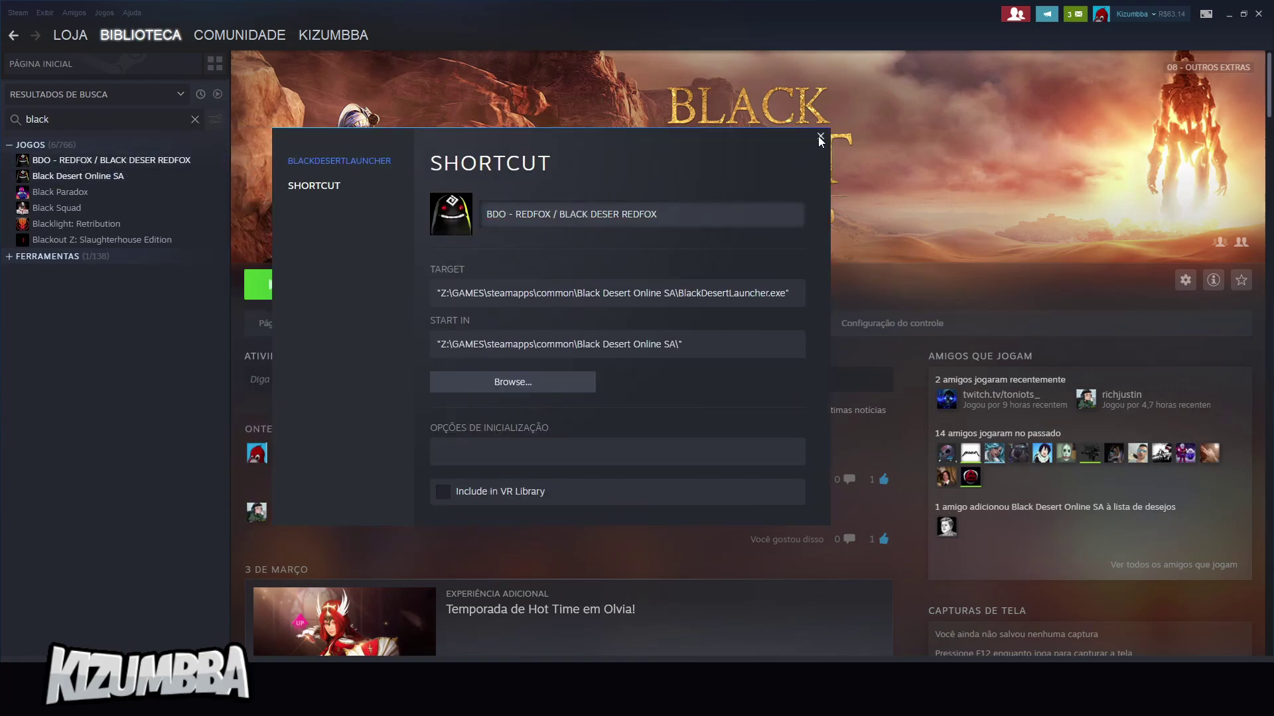
pyautogui.click(819, 136)
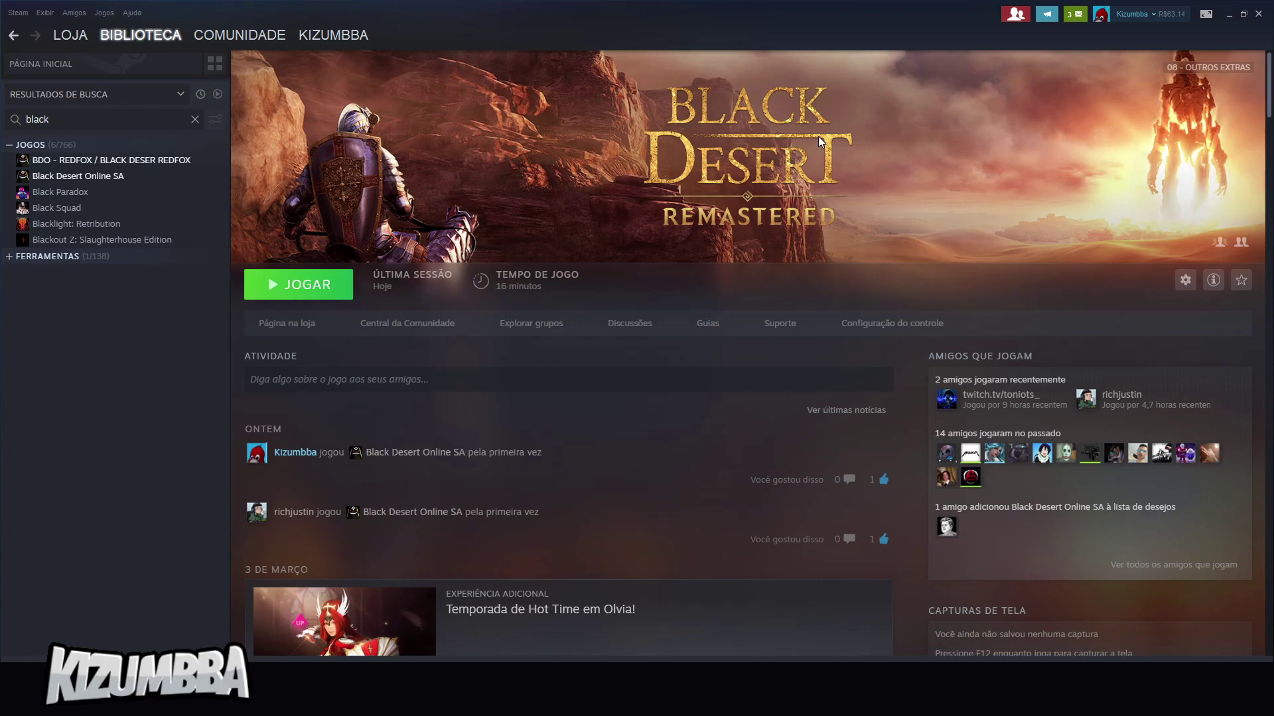
# Show the renamed shortcut's library page and review its properties, closing the properties window.
pyautogui.click(83, 164)
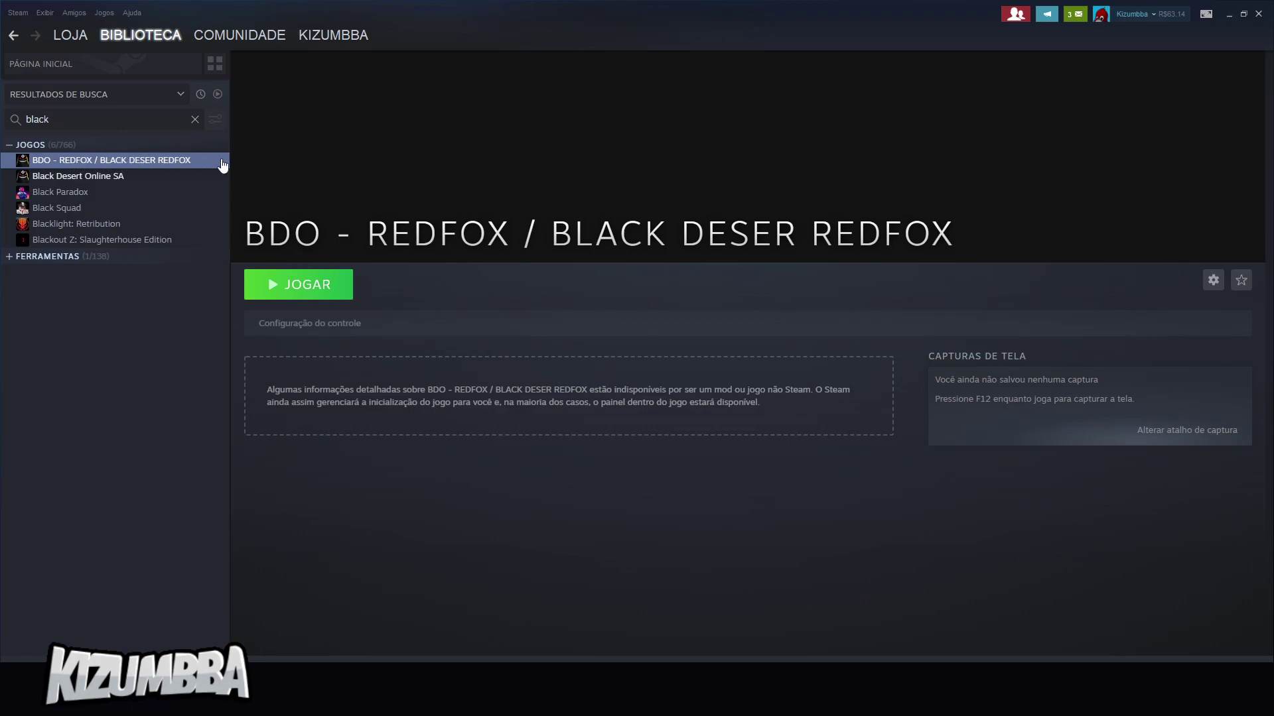
pyautogui.rightClick(76, 165)
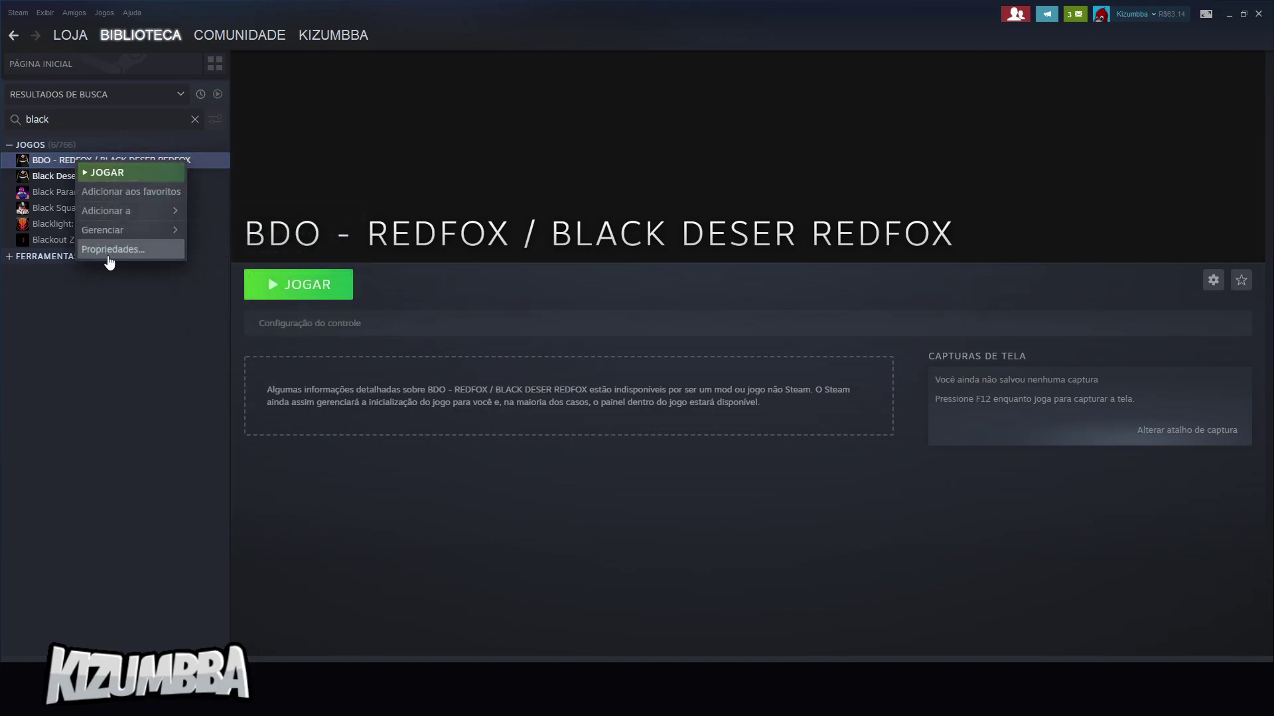
pyautogui.click(107, 256)
pyautogui.moveTo(784, 153); pyautogui.dragTo(510, 155)
pyautogui.click(635, 162)
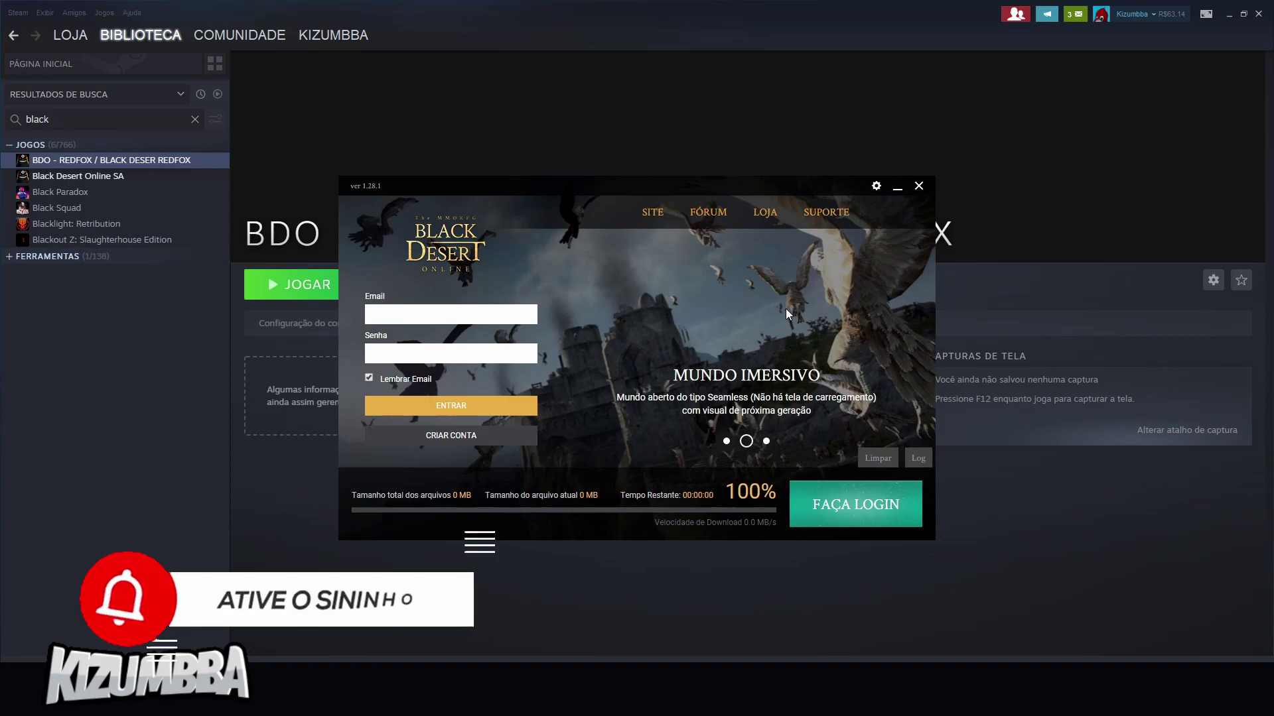
# Inspect the email and password login fields in the Black Desert Online launcher, and close the launcher.
pyautogui.click(400, 354)
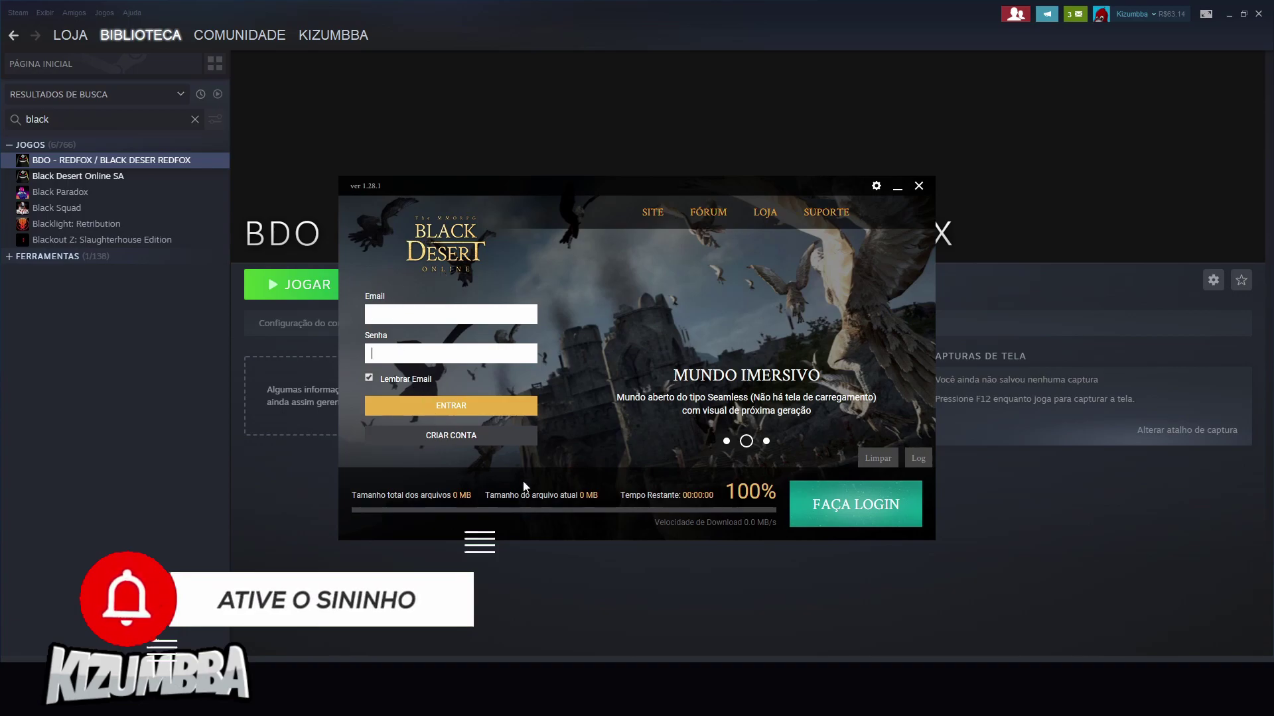
pyautogui.moveTo(740, 185); pyautogui.dragTo(638, 217)
pyautogui.click(816, 218)
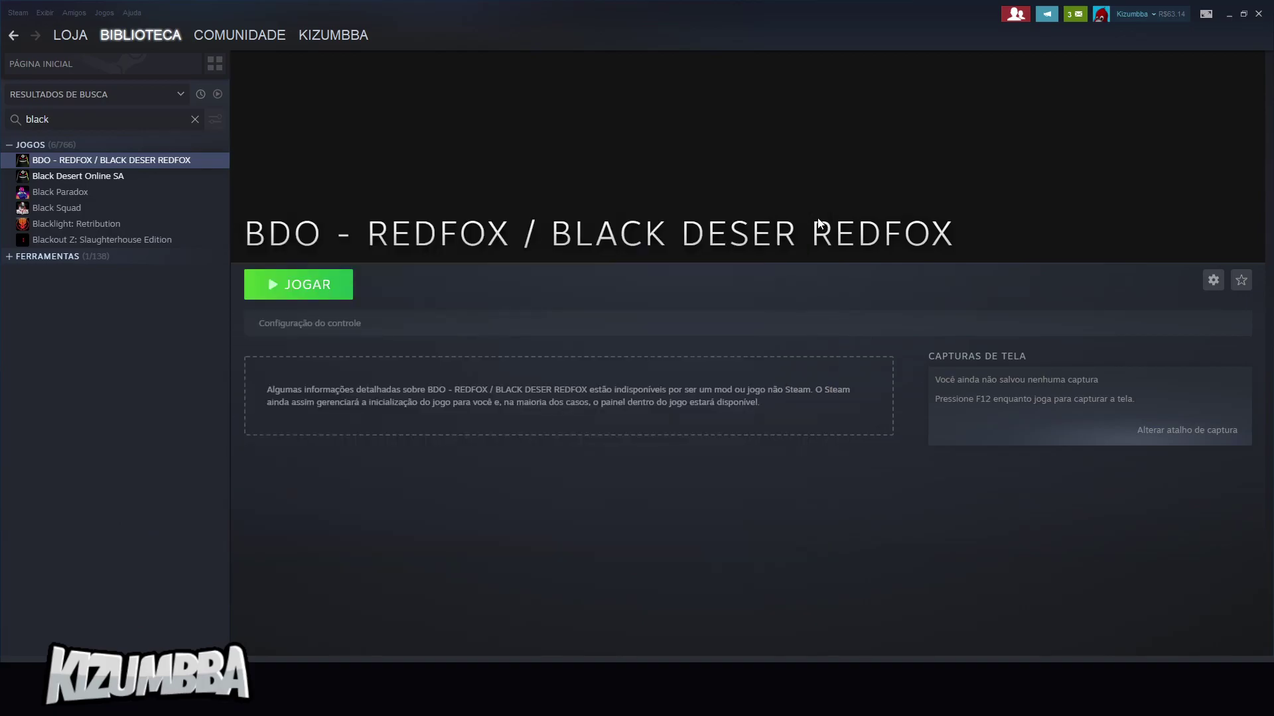